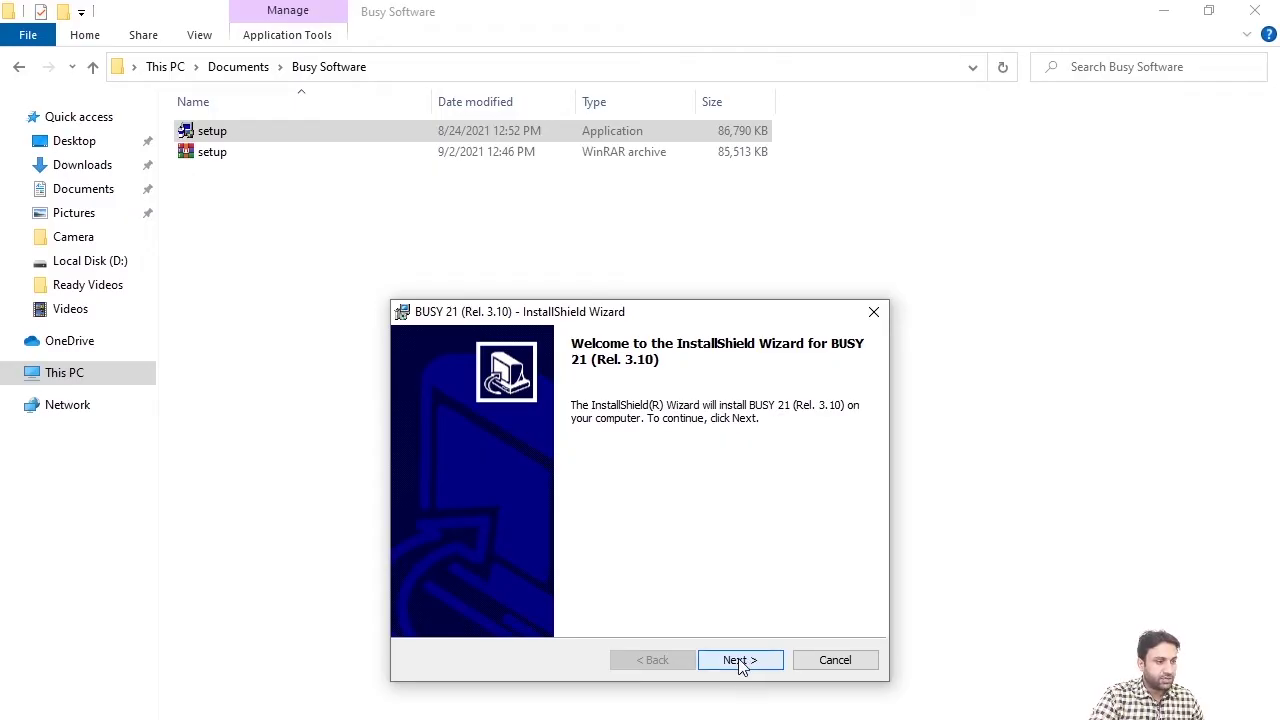
# Install BUSY 21 (Rel. 3.10) with the license accepted and default destination, then close the Busy Software folder
pyautogui.click(741, 667)
pyautogui.click(499, 590)
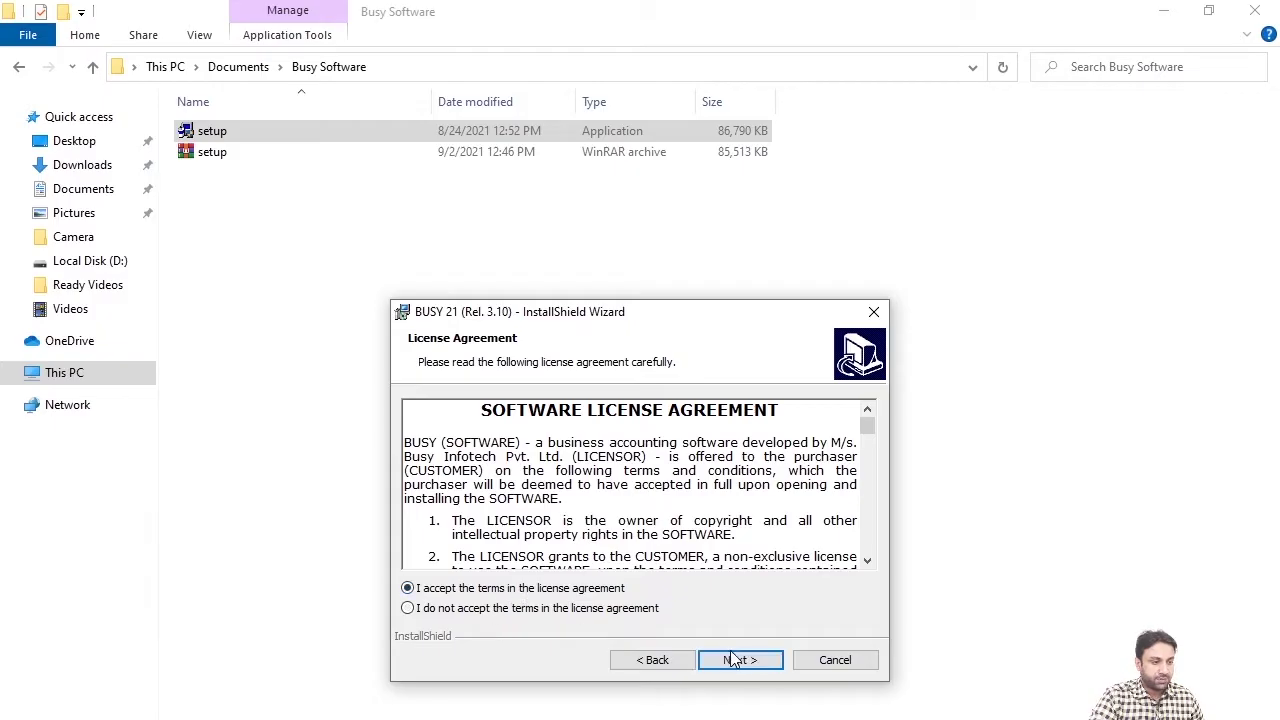
pyautogui.click(733, 660)
pyautogui.click(772, 670)
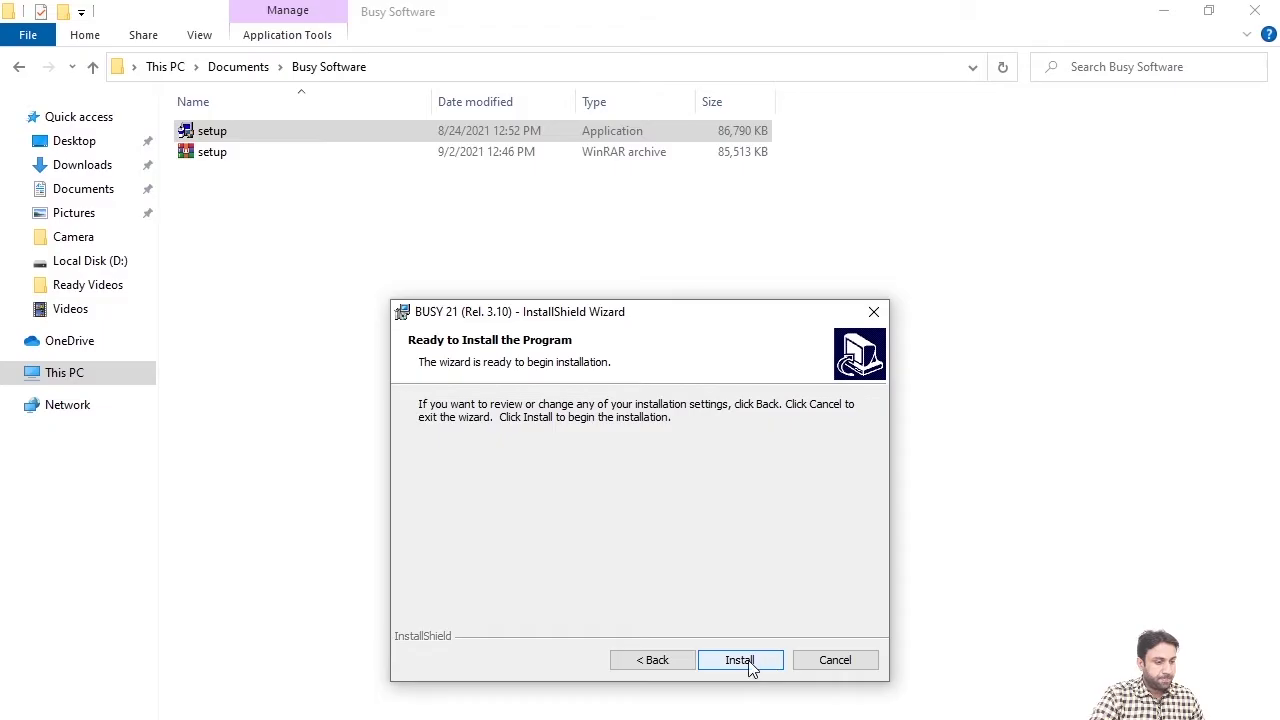
pyautogui.click(742, 660)
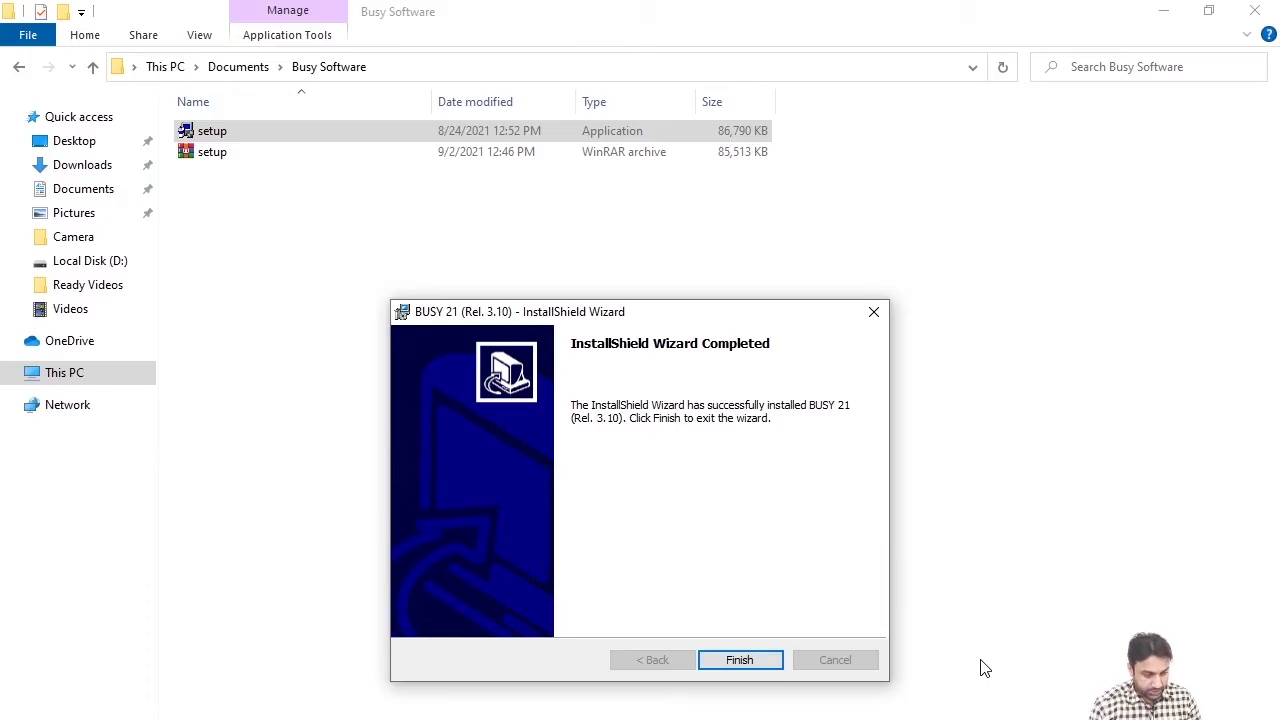
pyautogui.click(741, 662)
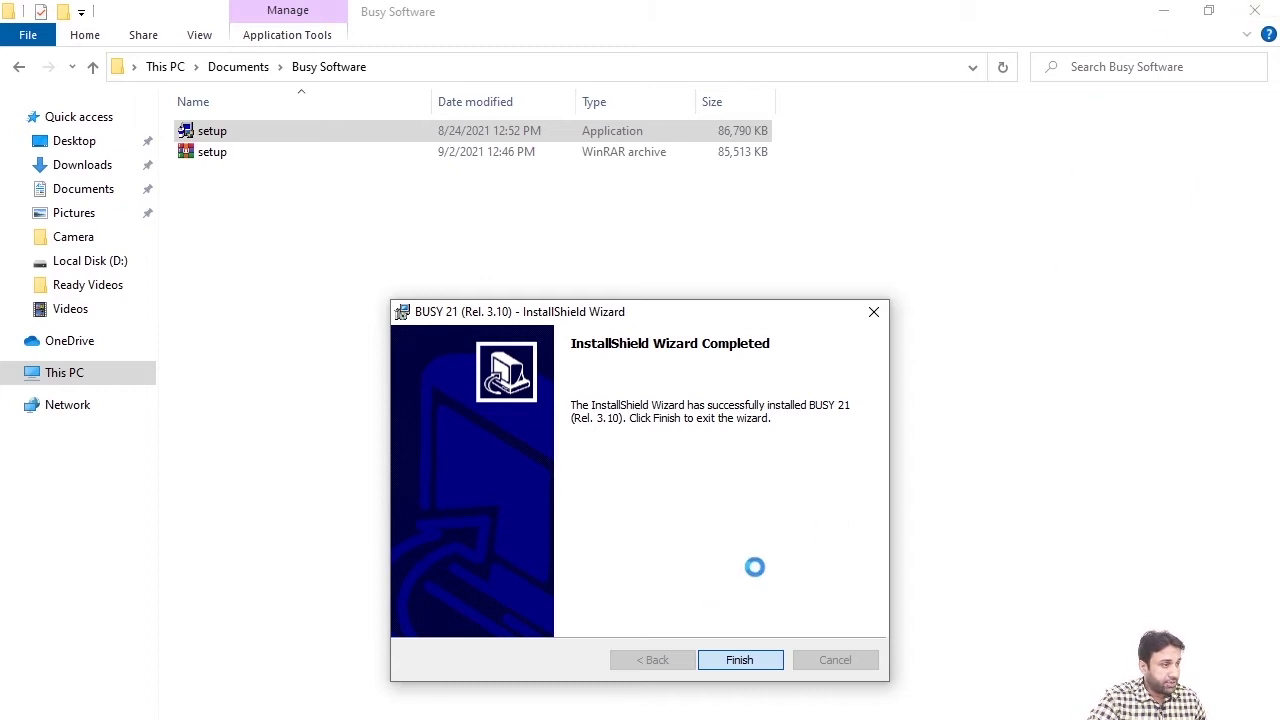
pyautogui.click(1255, 10)
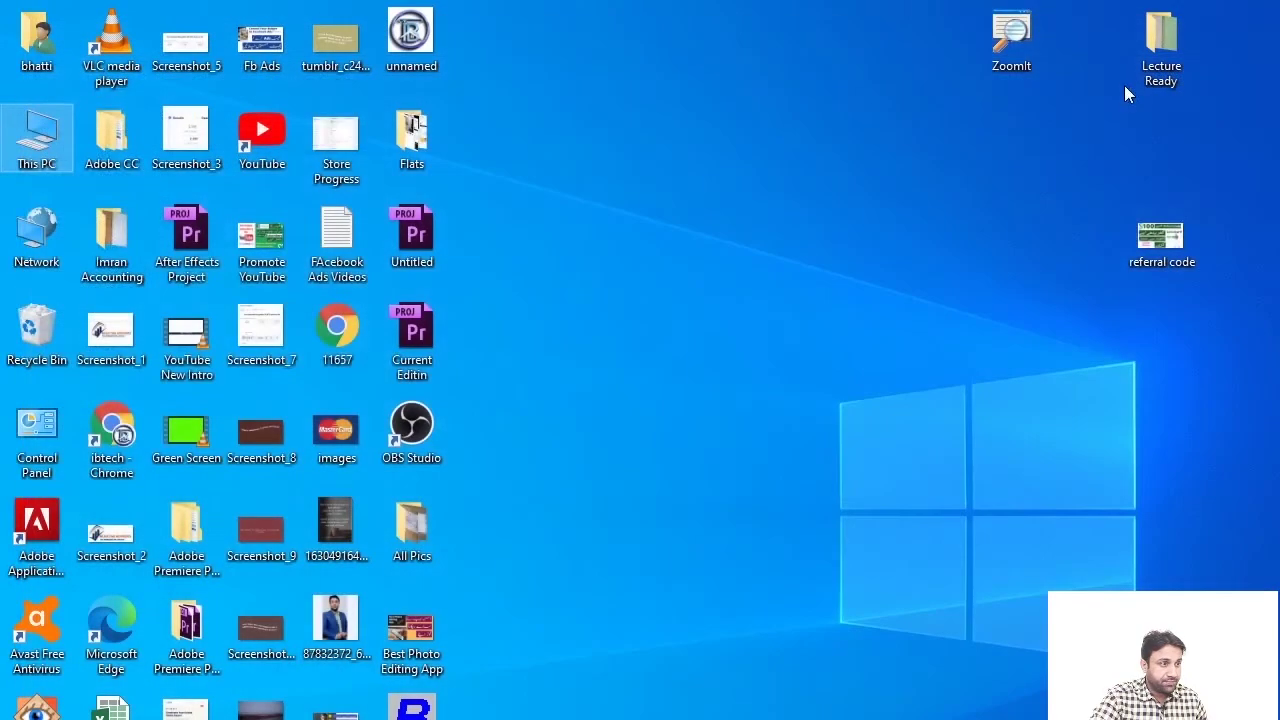
# Refresh the desktop three times, then launch BUSY 21 from its desktop shortcut
pyautogui.rightClick(900, 2)
pyautogui.click(940, 60)
pyautogui.rightClick(659, 2)
pyautogui.click(686, 64)
pyautogui.rightClick(686, 68)
pyautogui.click(705, 128)
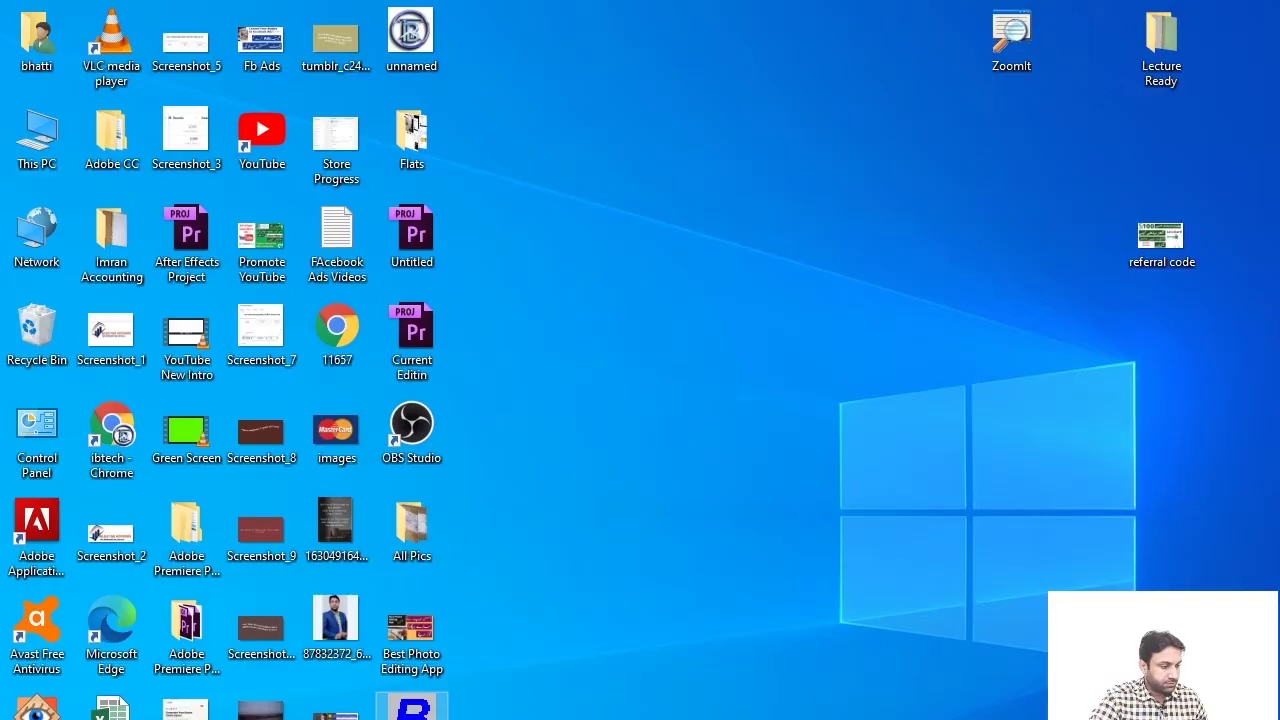
pyautogui.doubleClick(412, 710)
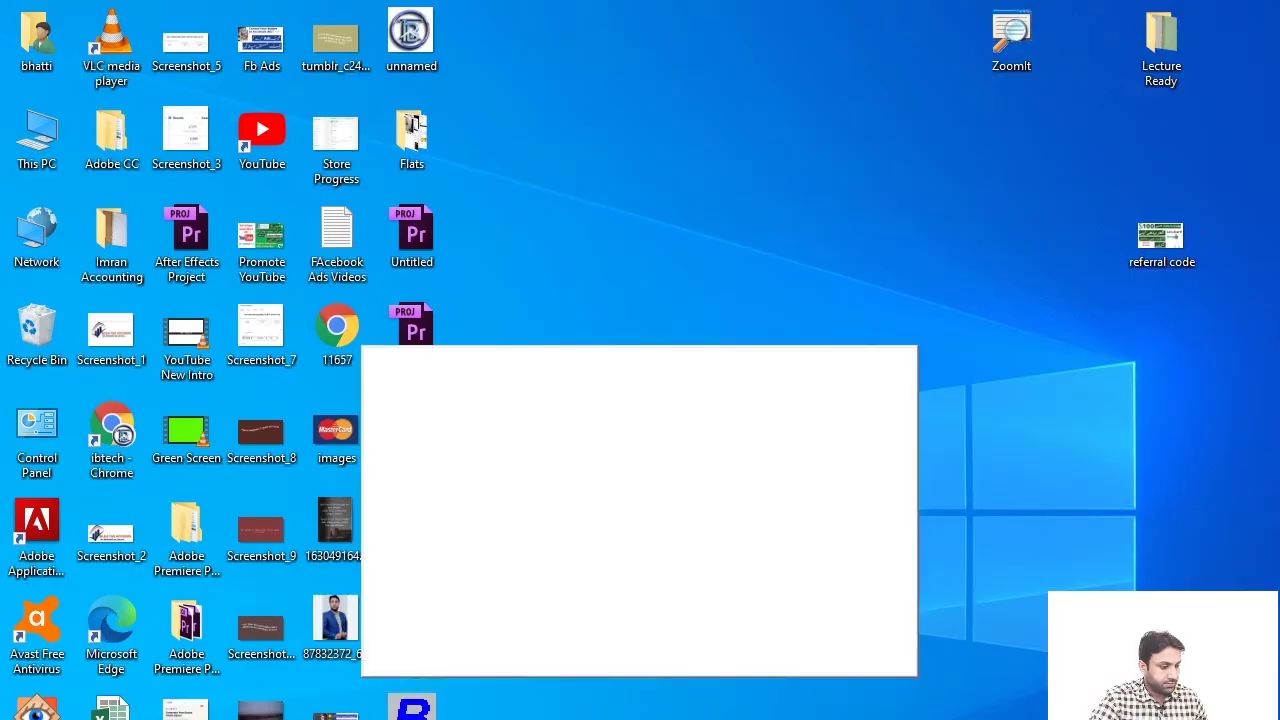
# Refresh the desktop twice more while BUSY 21 starts up
pyautogui.rightClick(959, 220)
pyautogui.click(962, 277)
pyautogui.rightClick(959, 175)
pyautogui.click(1017, 232)
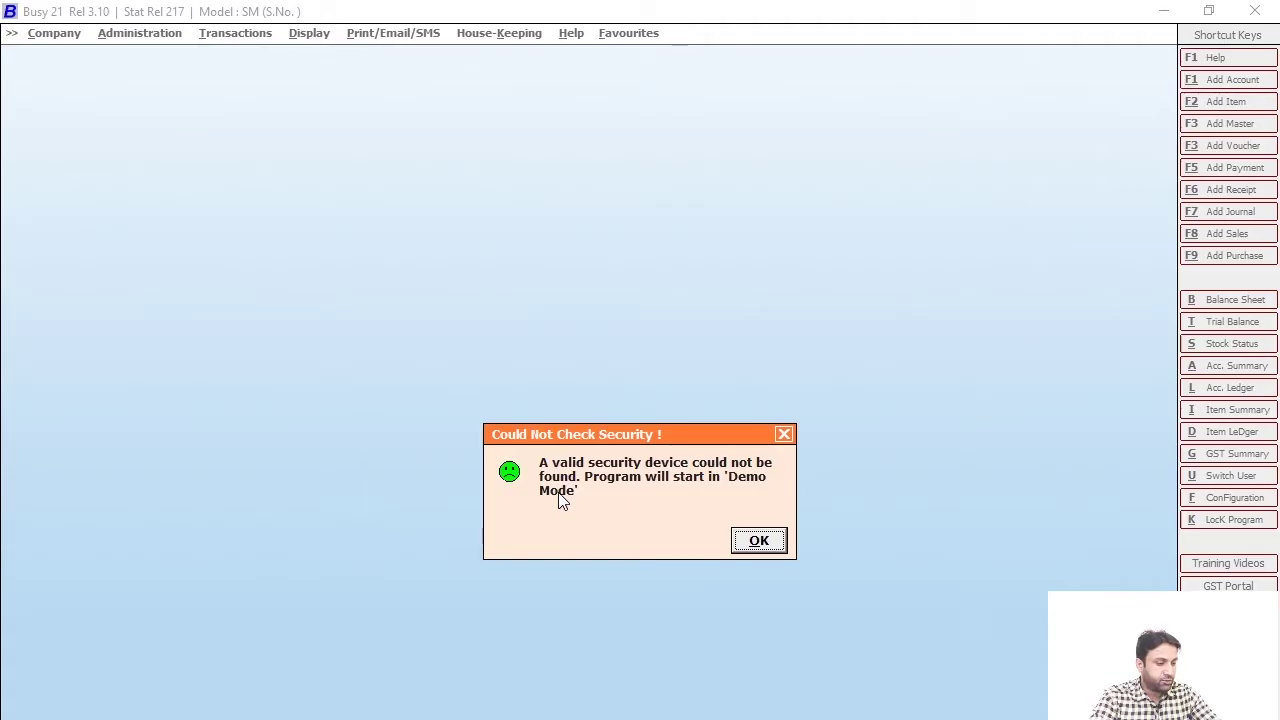
# Dismiss the 'Could Not Check Security' demo-mode warning with OK
pyautogui.moveTo(465, 408); pyautogui.dragTo(835, 564)
pyautogui.moveTo(1096, 645); pyautogui.dragTo(1140, 665)
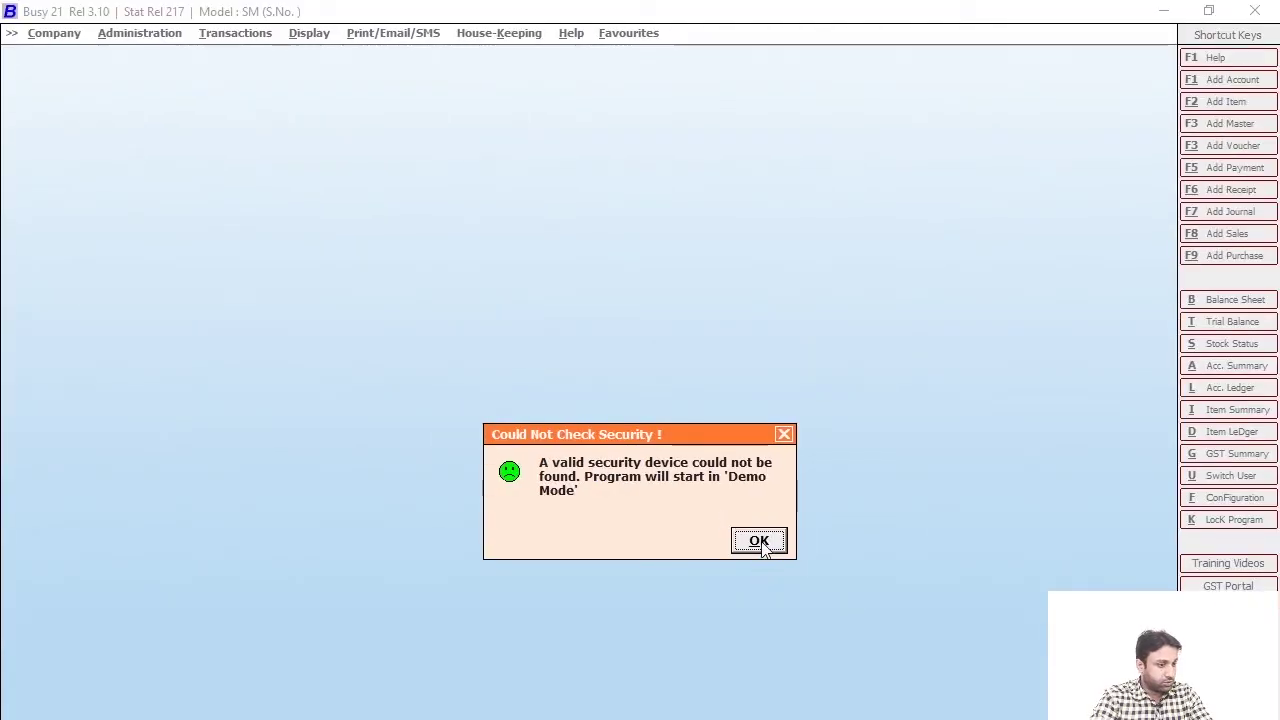
pyautogui.click(759, 541)
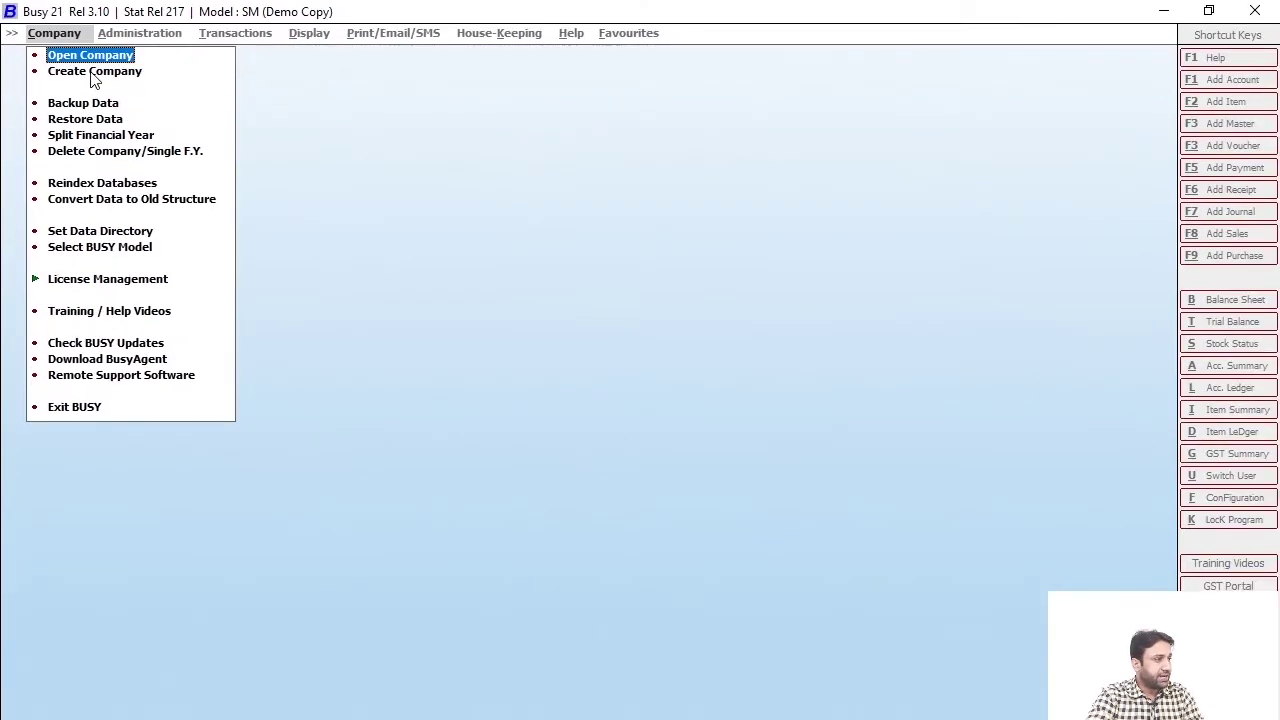
# Create a company named 'IBtech Forum', keeping that as print name and leaving short name blank
pyautogui.click(91, 72)
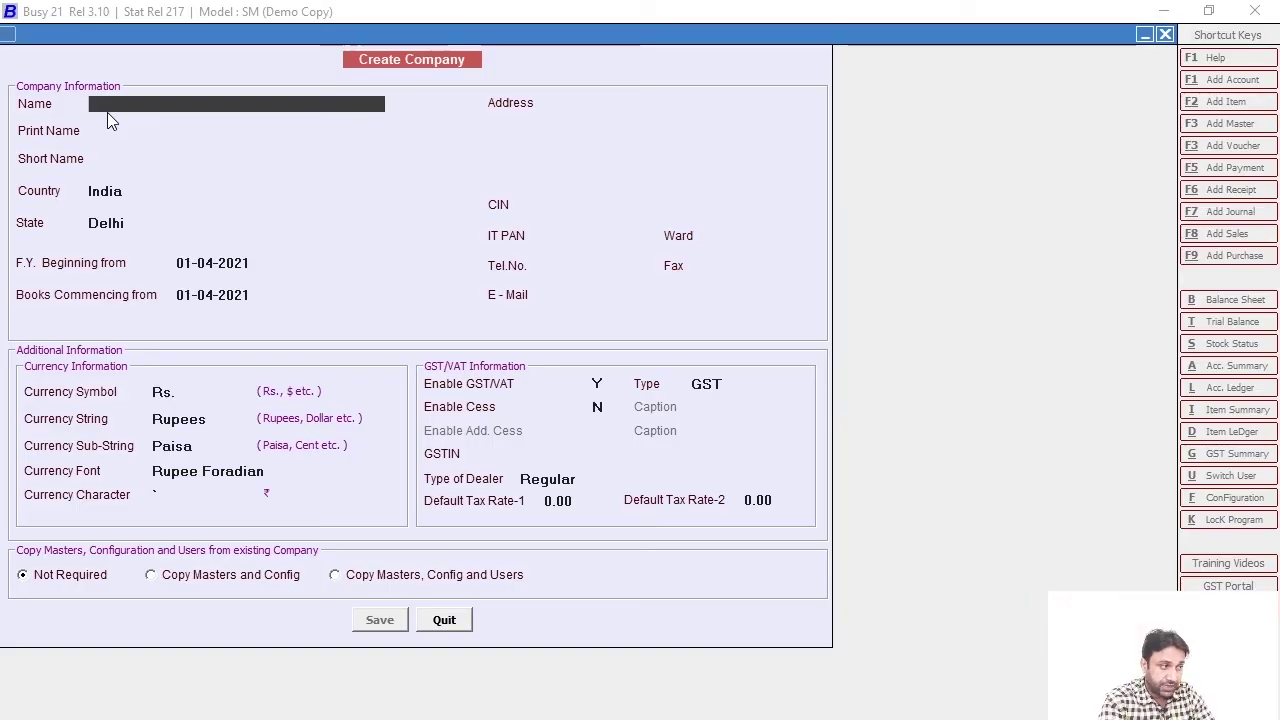
pyautogui.write('iB')
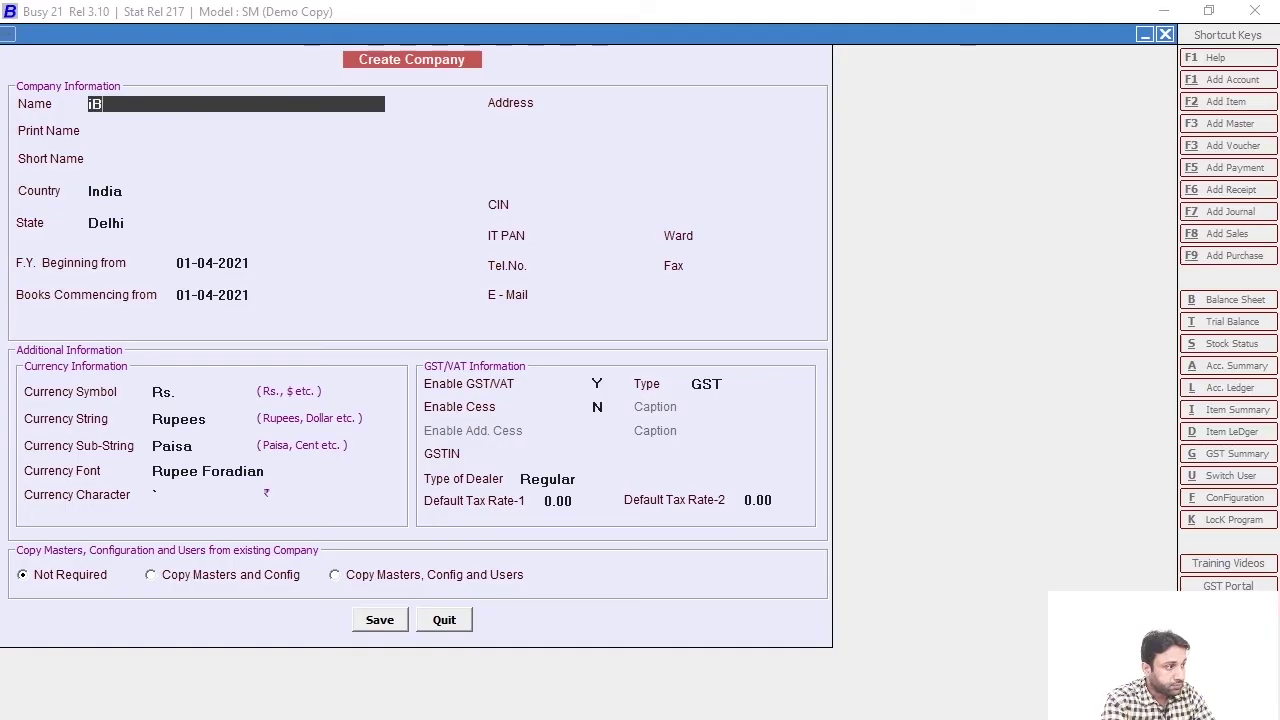
pyautogui.write('tech Fir')
pyautogui.press('BackSpace')
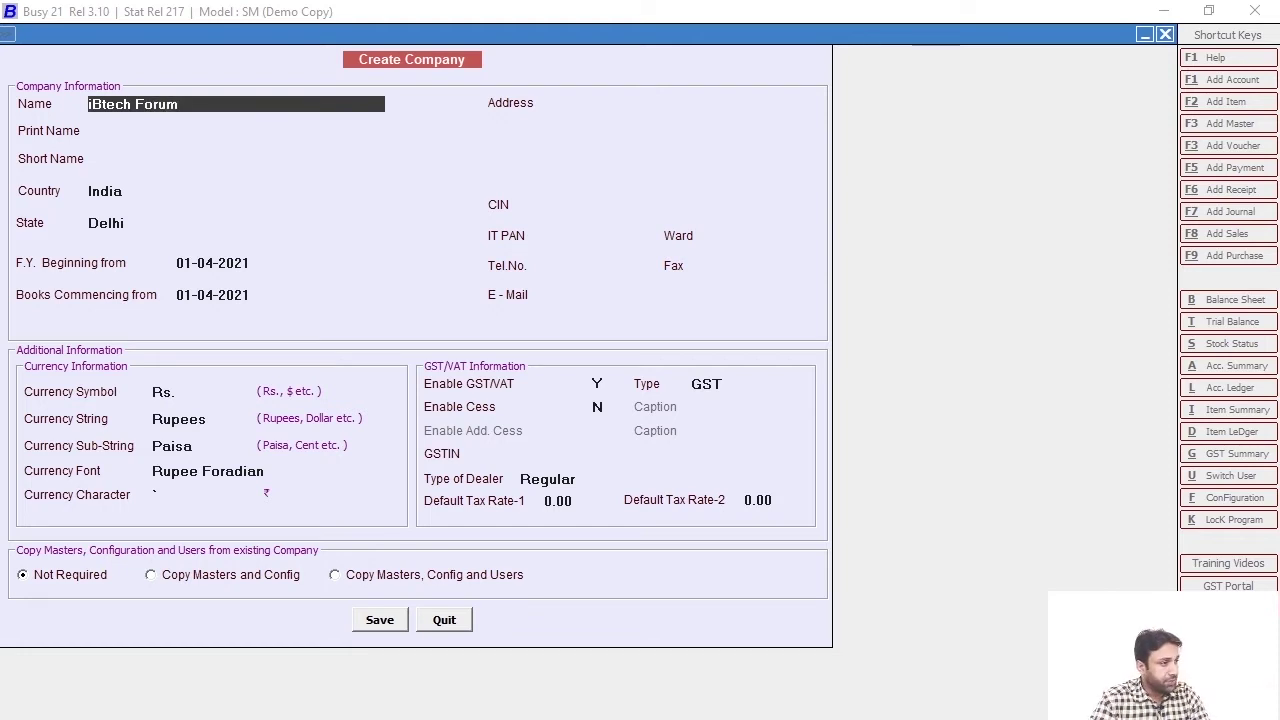
pyautogui.press('Return')
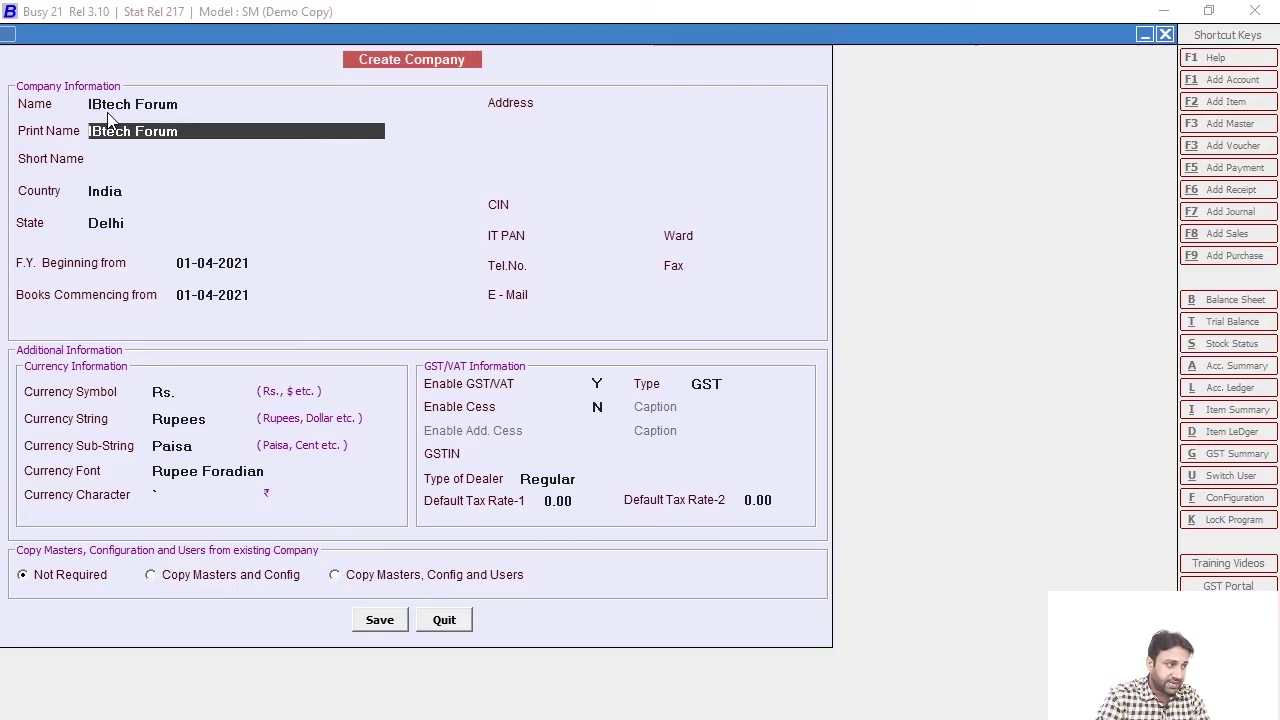
pyautogui.press('Return')
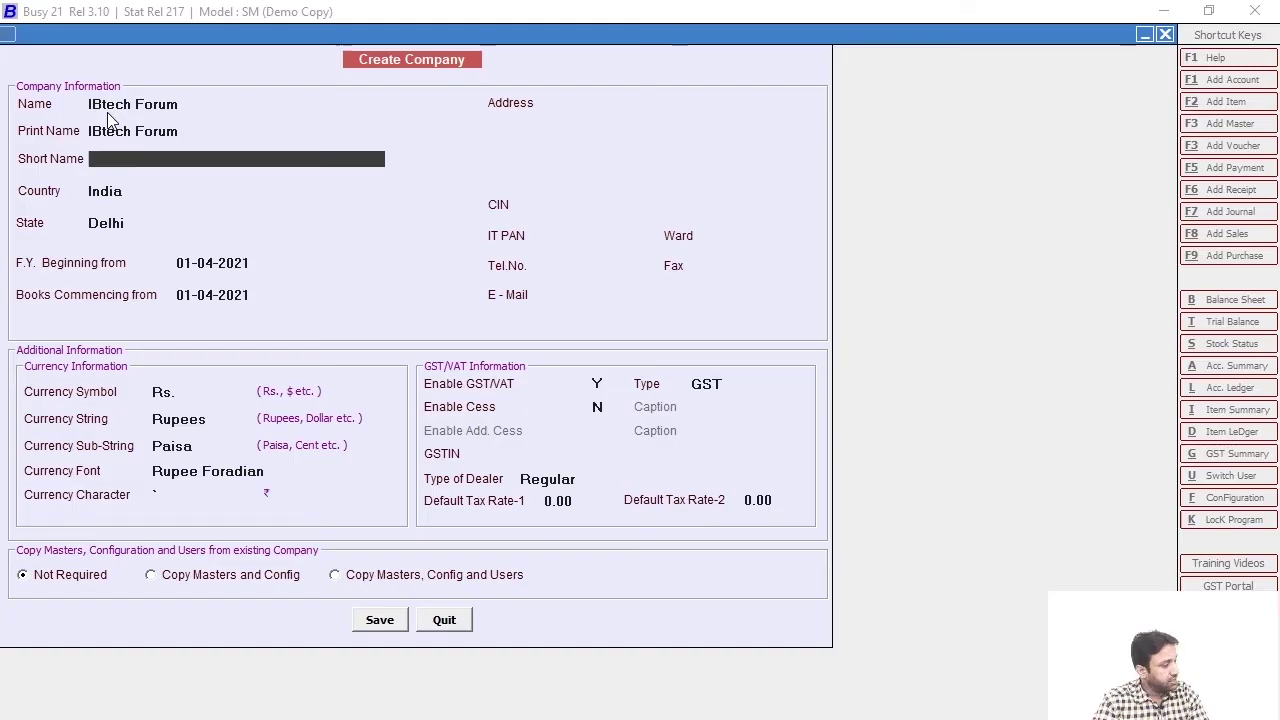
pyautogui.press('Return')
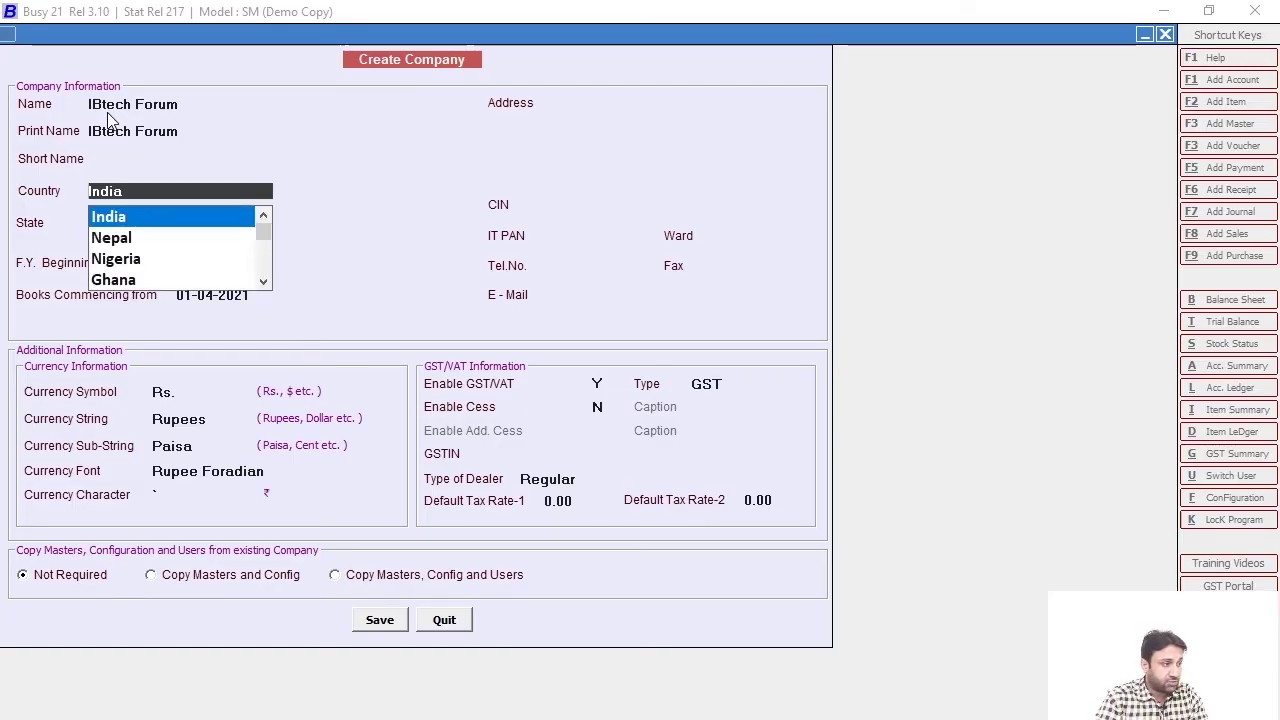
# Choose Pakistan as the country, switching tax defaults to VAT rates 1.00 and 16.00
pyautogui.write('p')
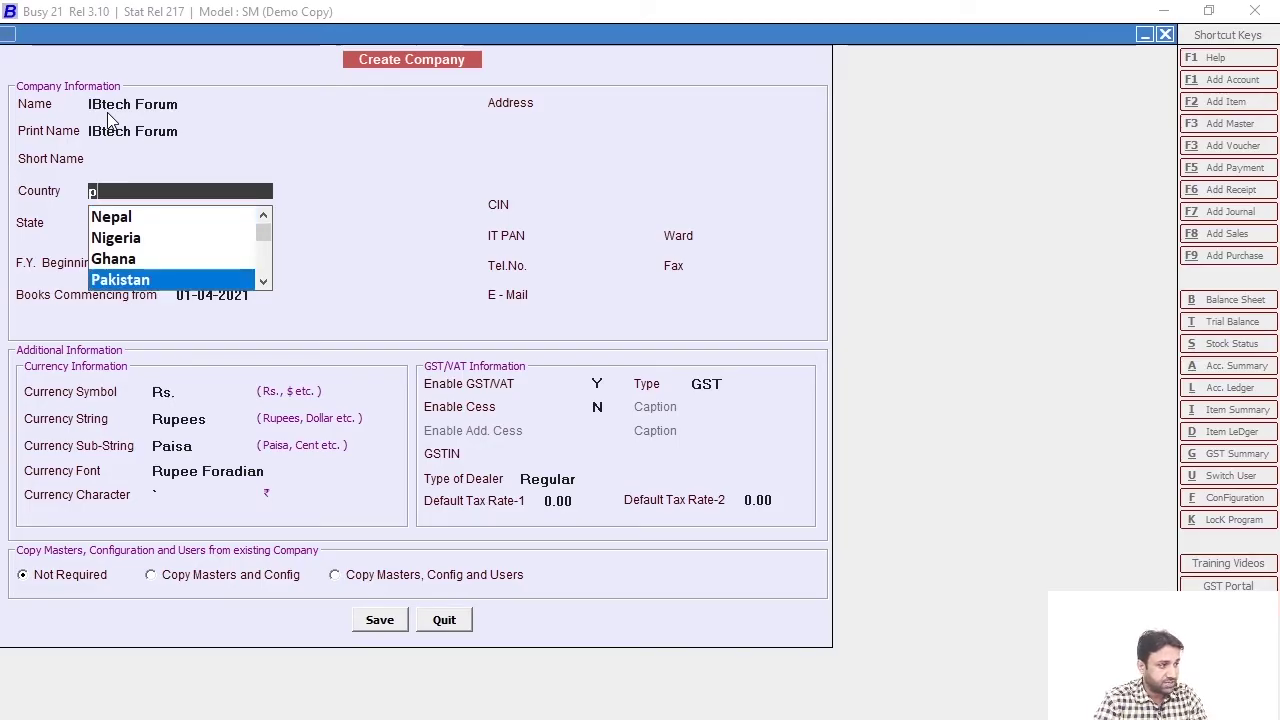
pyautogui.press('Return')
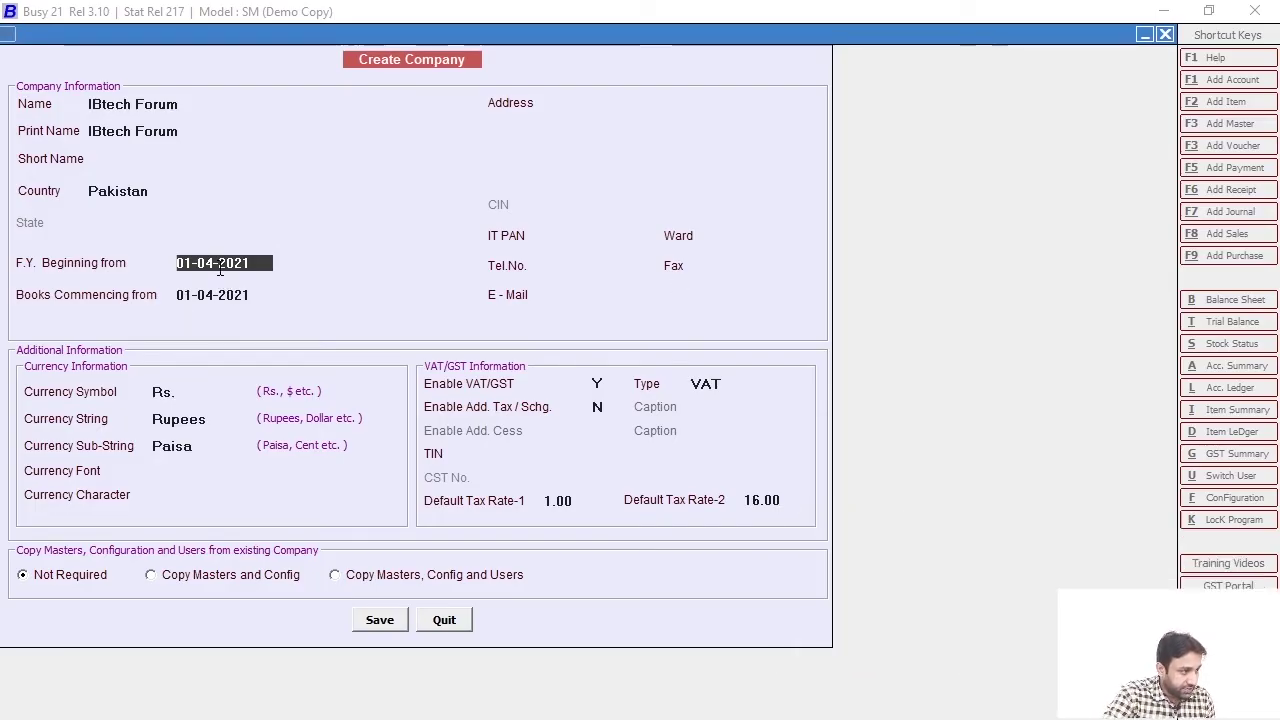
# Begin the financial year and books on 01-07-2021 and enter the address 'Karachi Pakistan'
pyautogui.press('BackSpace')
pyautogui.write('7')
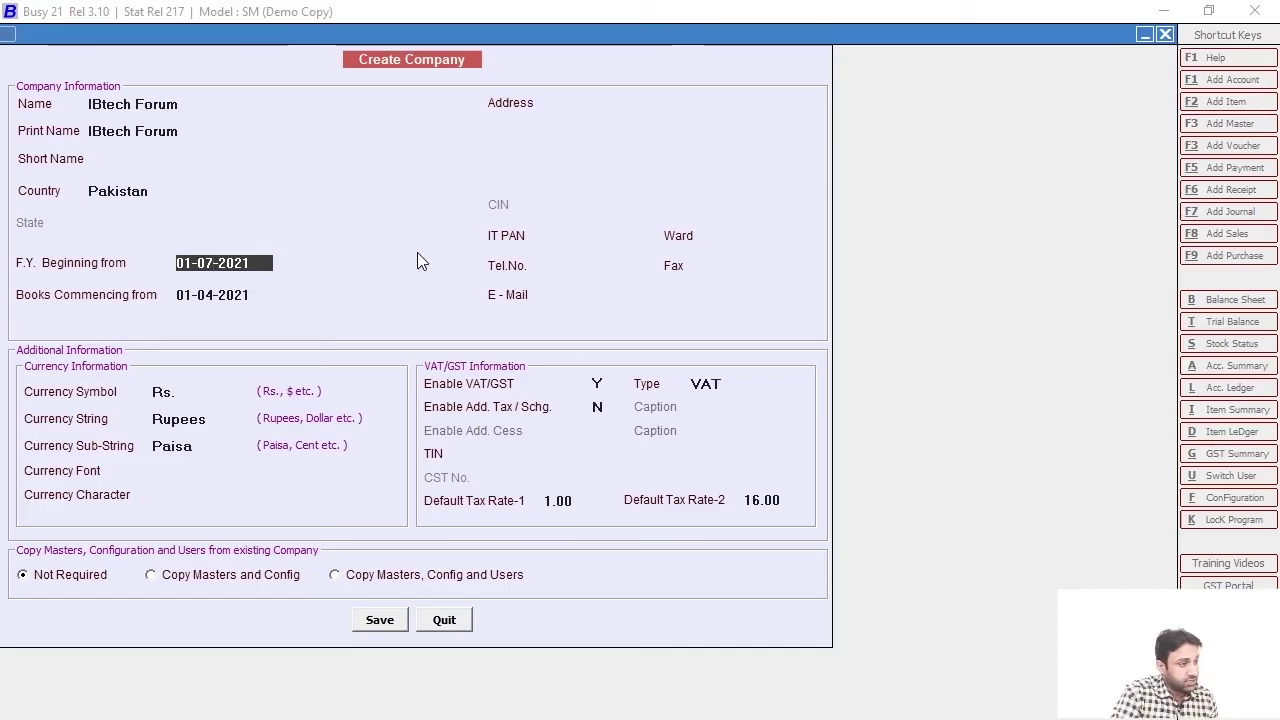
pyautogui.press('Return')
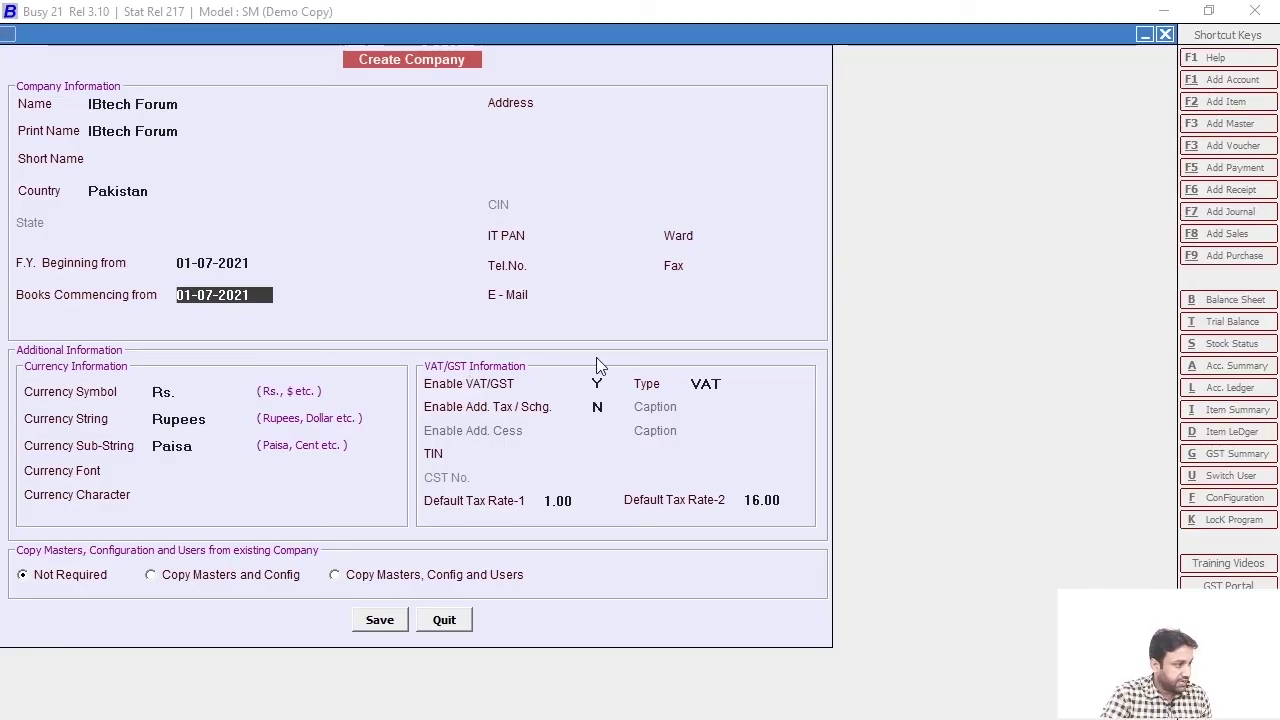
pyautogui.press('Return')
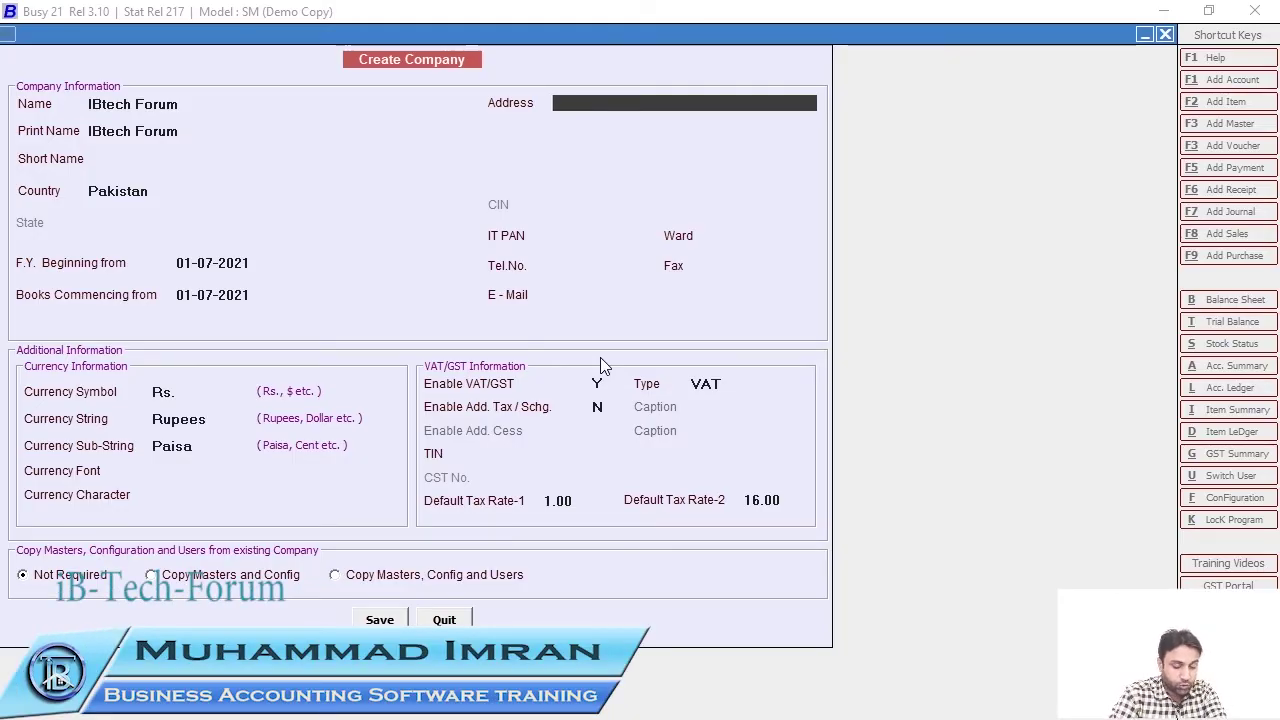
pyautogui.write('Kar')
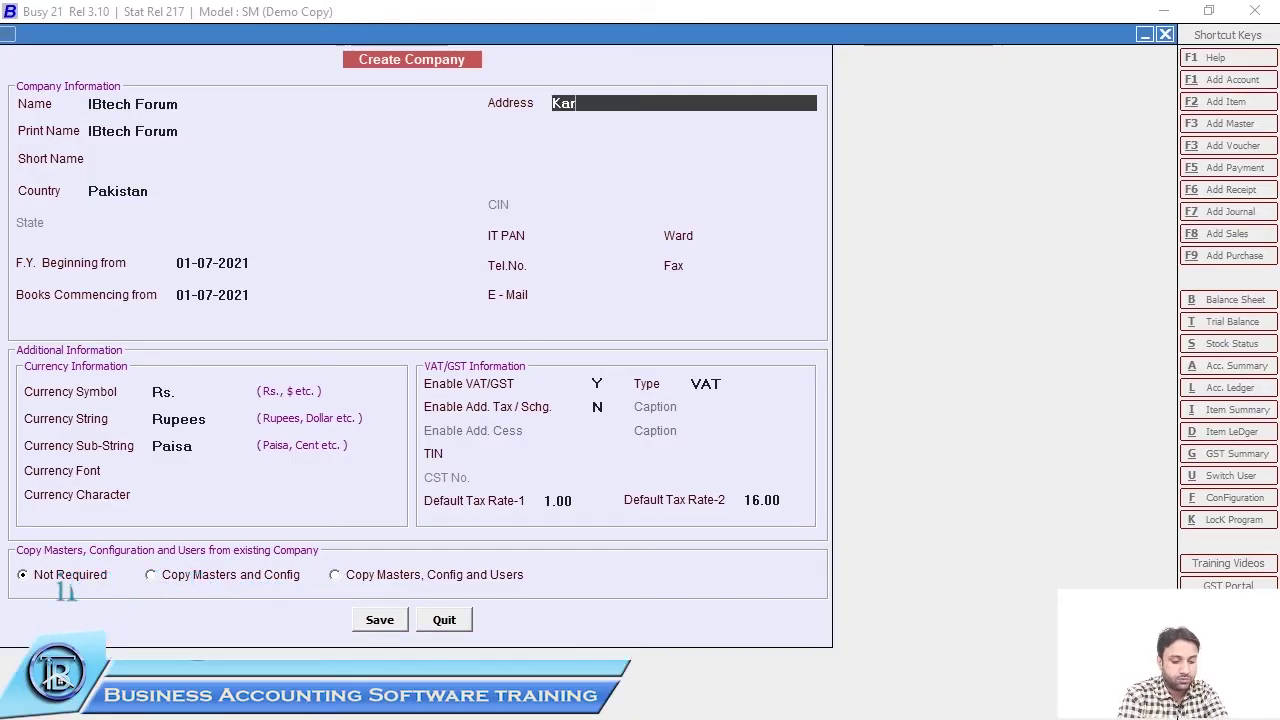
pyautogui.write('achi')
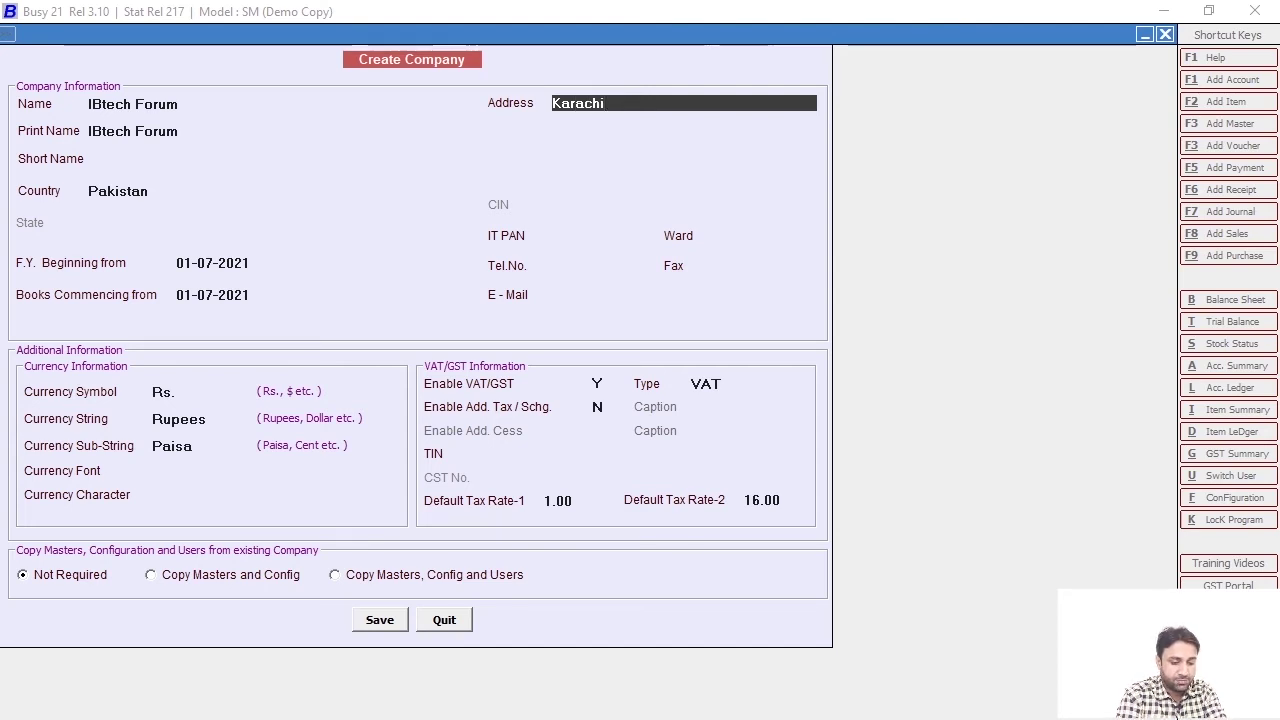
pyautogui.write(' Pakistan')
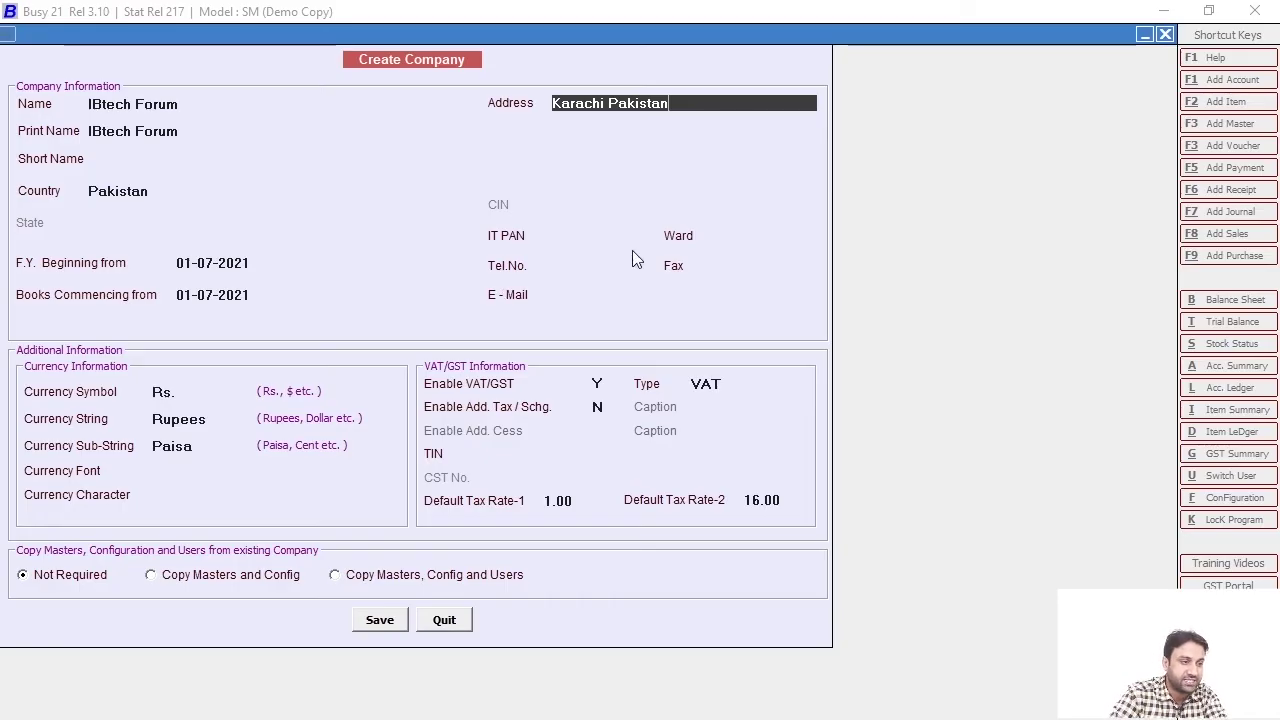
# Enter the company's telephone number, skip Fax, and fill in the contact e-mail address
pyautogui.click(580, 267)
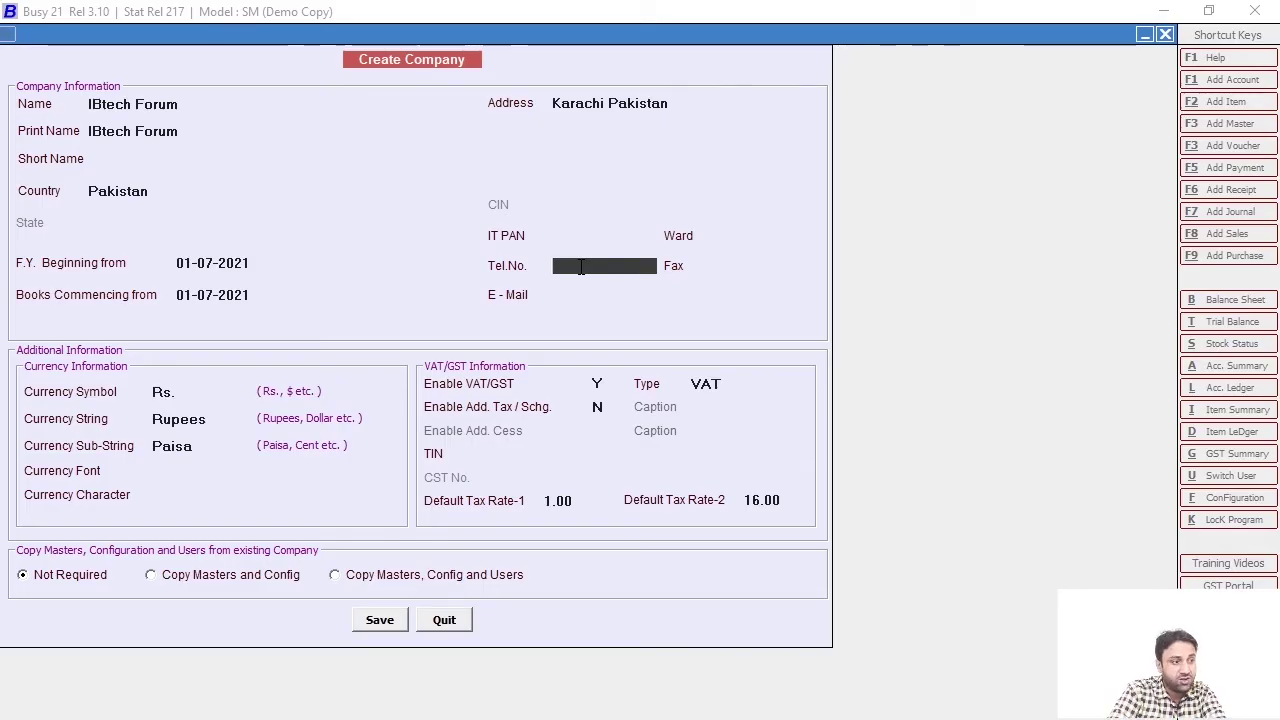
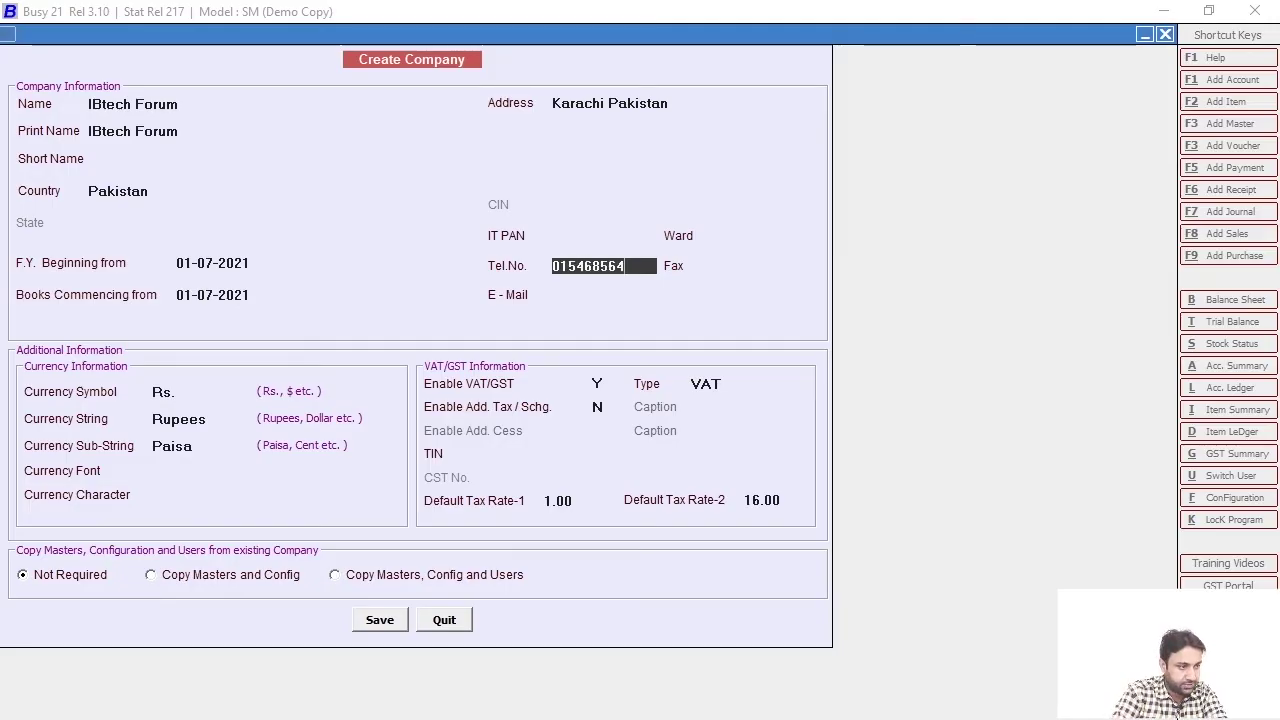
pyautogui.press('Return')
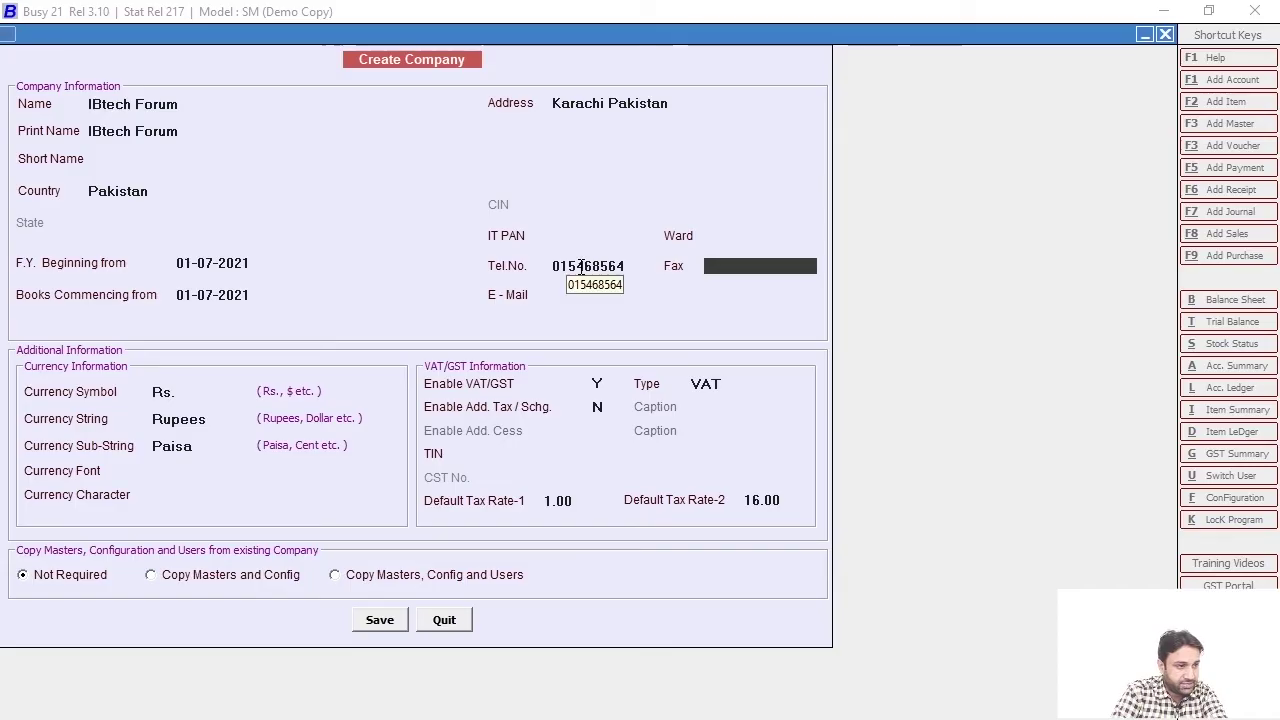
pyautogui.press('Return')
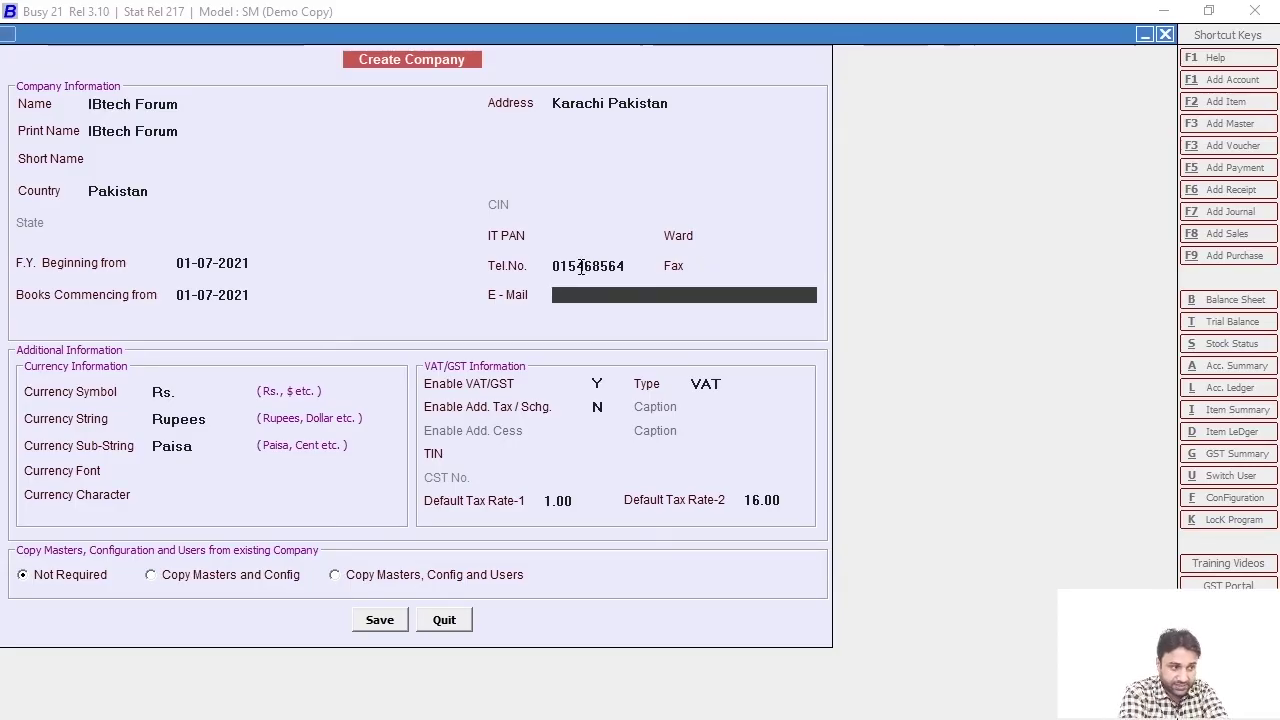
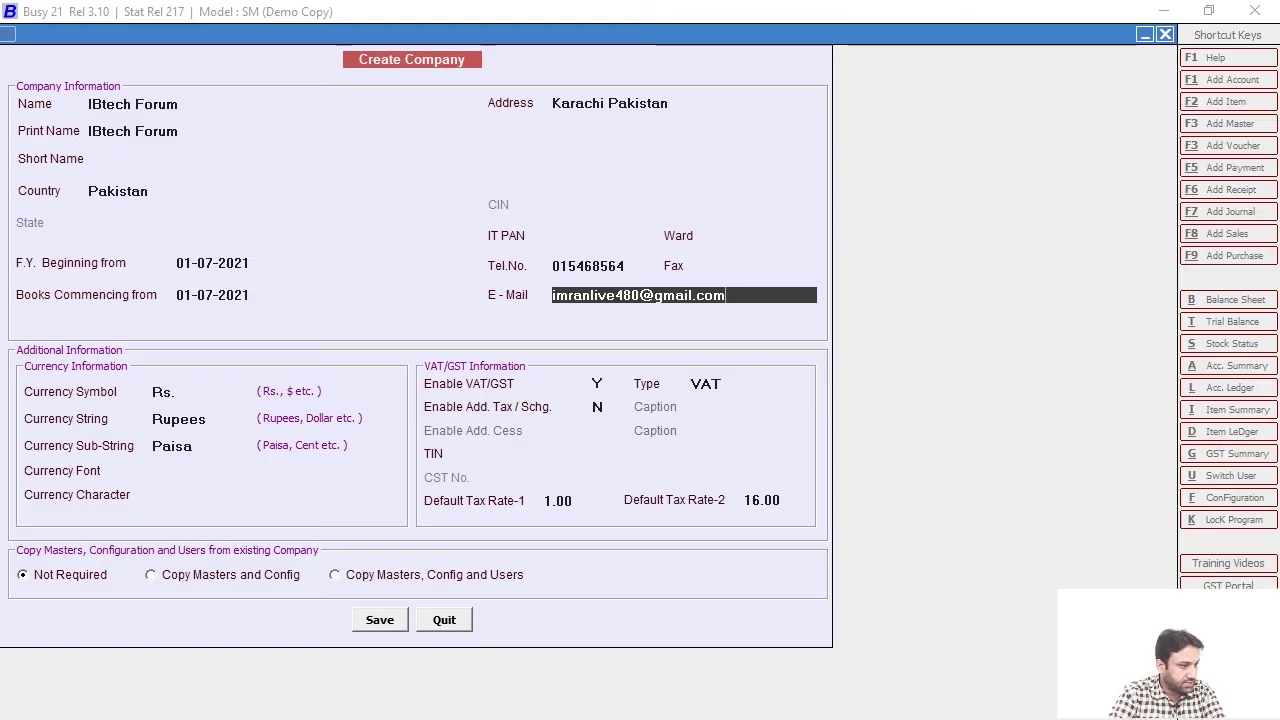
pyautogui.press('Return')
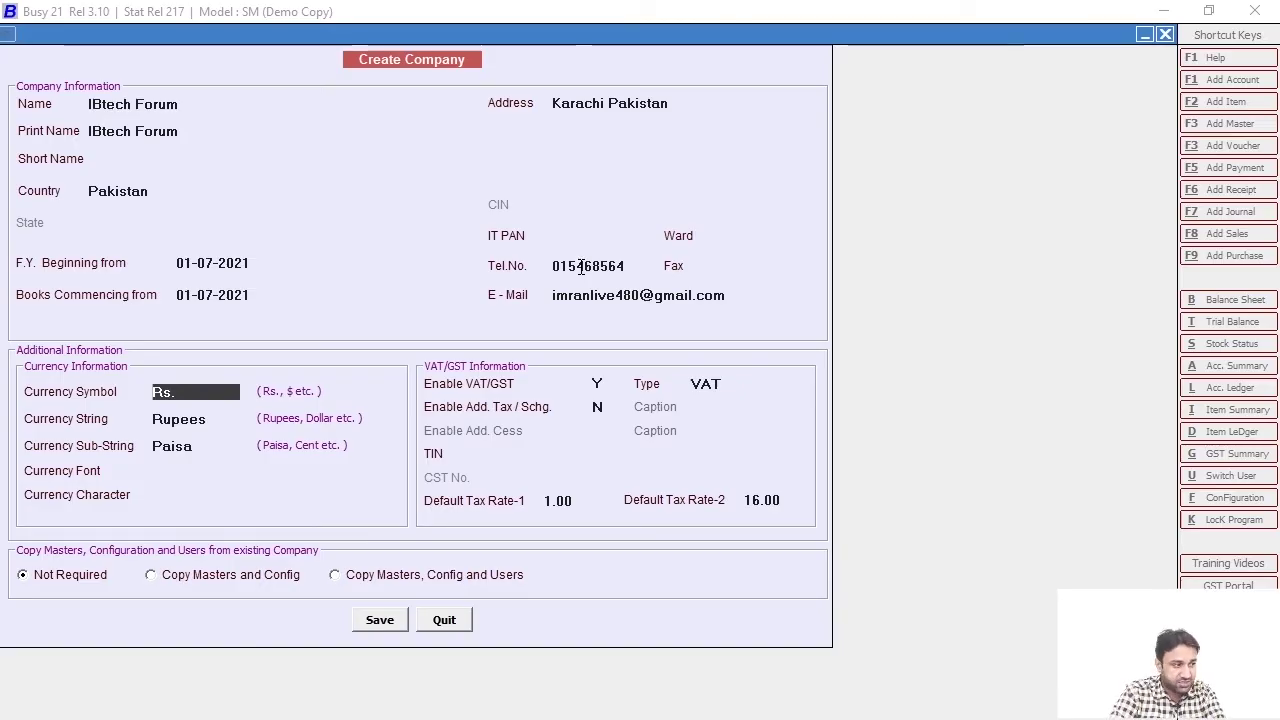
# Switch the tax type from VAT to GST and set Enable Add. Tax / Schg. to Y
pyautogui.press('Return')
pyautogui.press('Return')
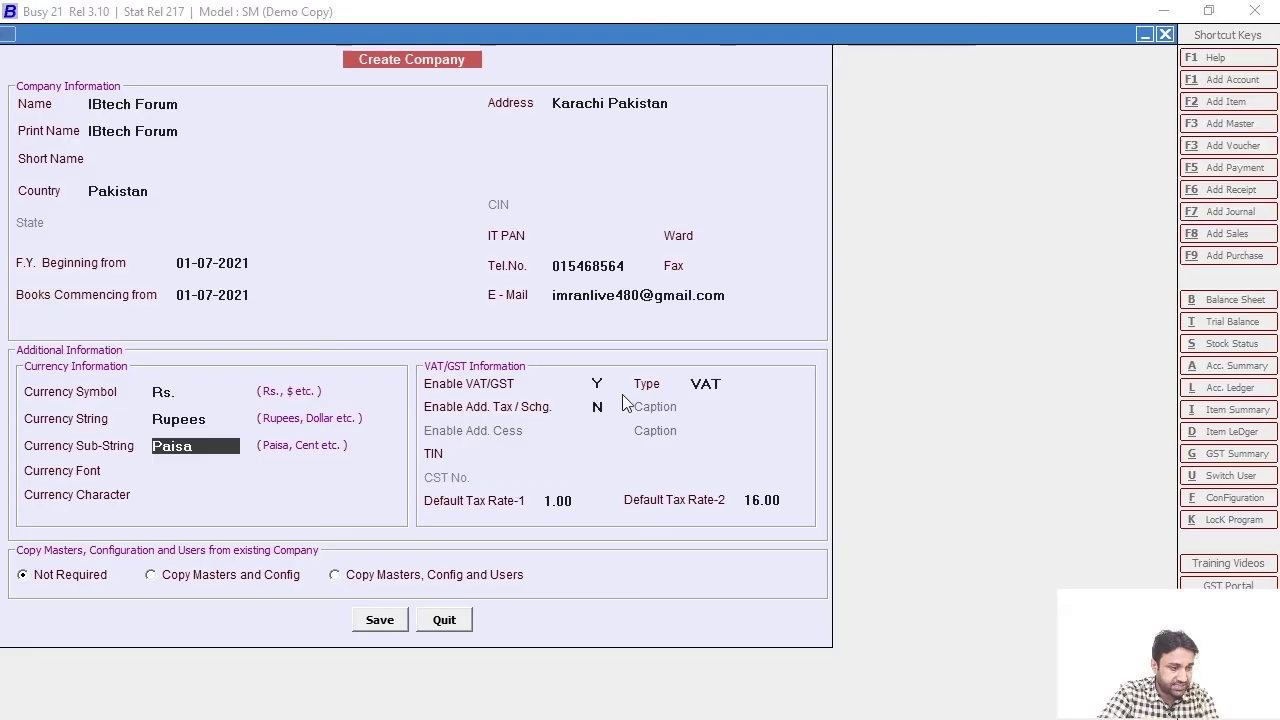
pyautogui.click(717, 388)
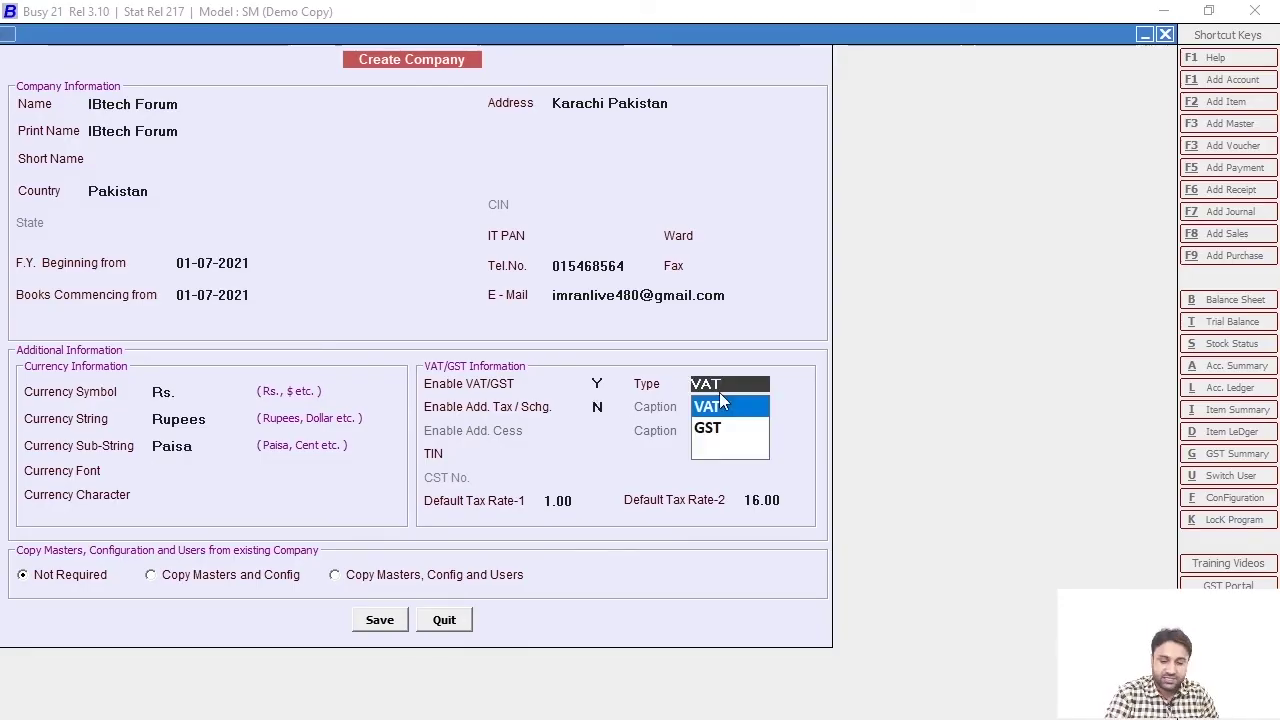
pyautogui.press('Down')
pyautogui.press('Return')
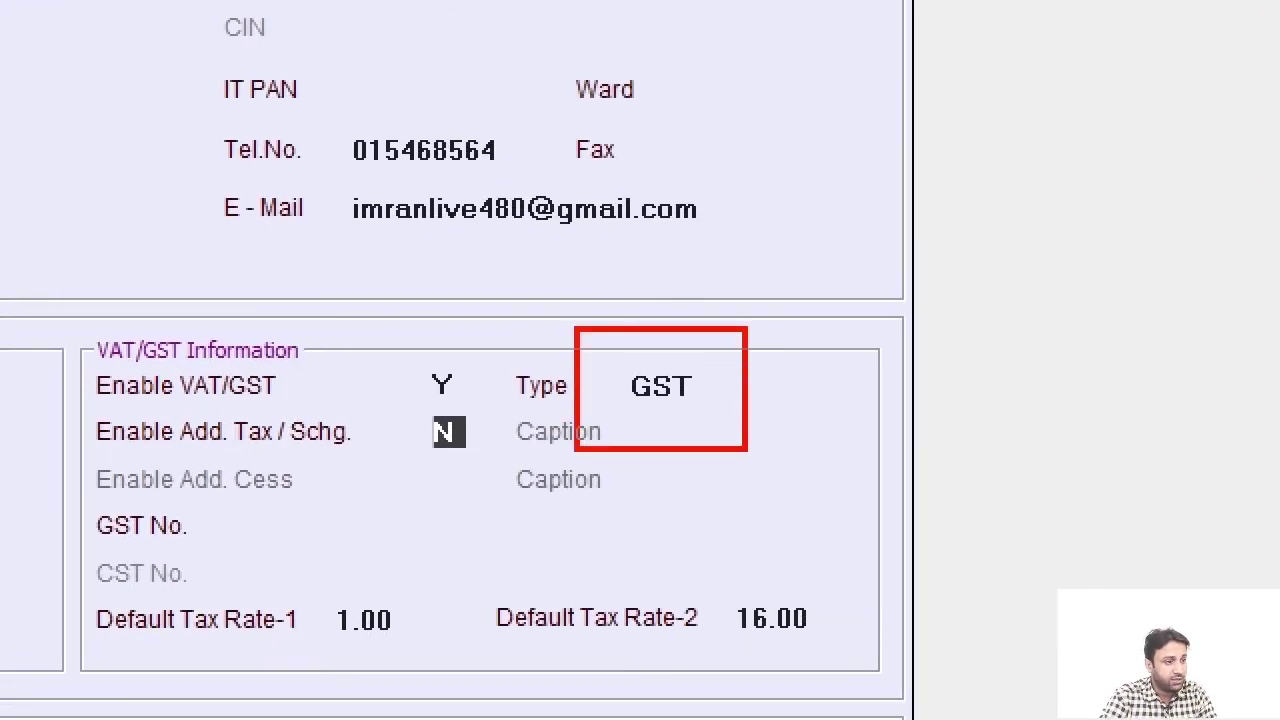
pyautogui.click(707, 377)
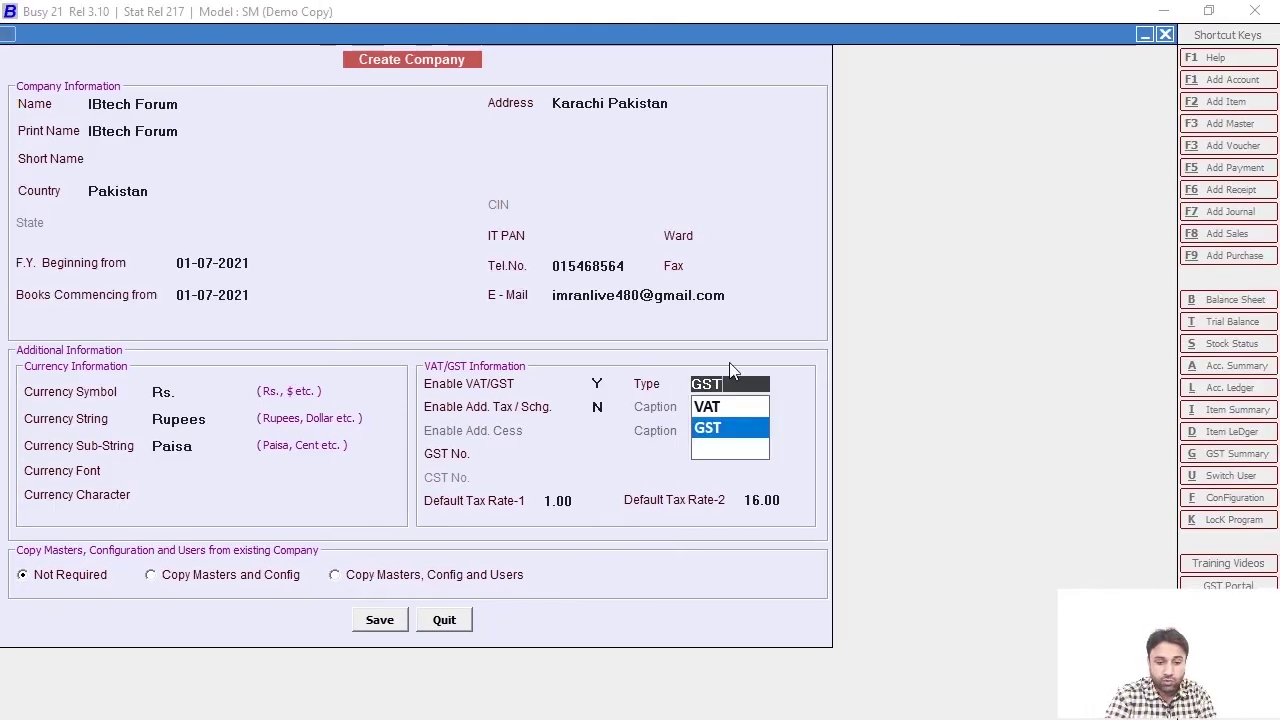
pyautogui.press('Up')
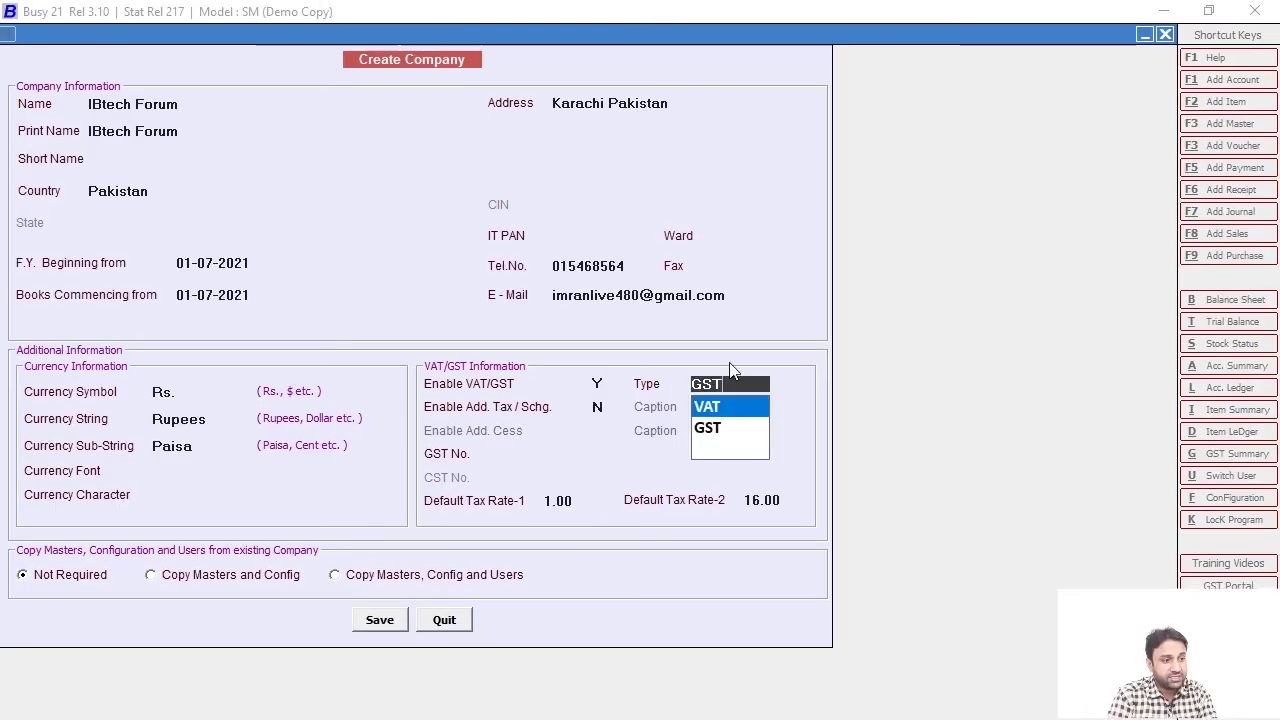
pyautogui.press('Down')
pyautogui.press('Return')
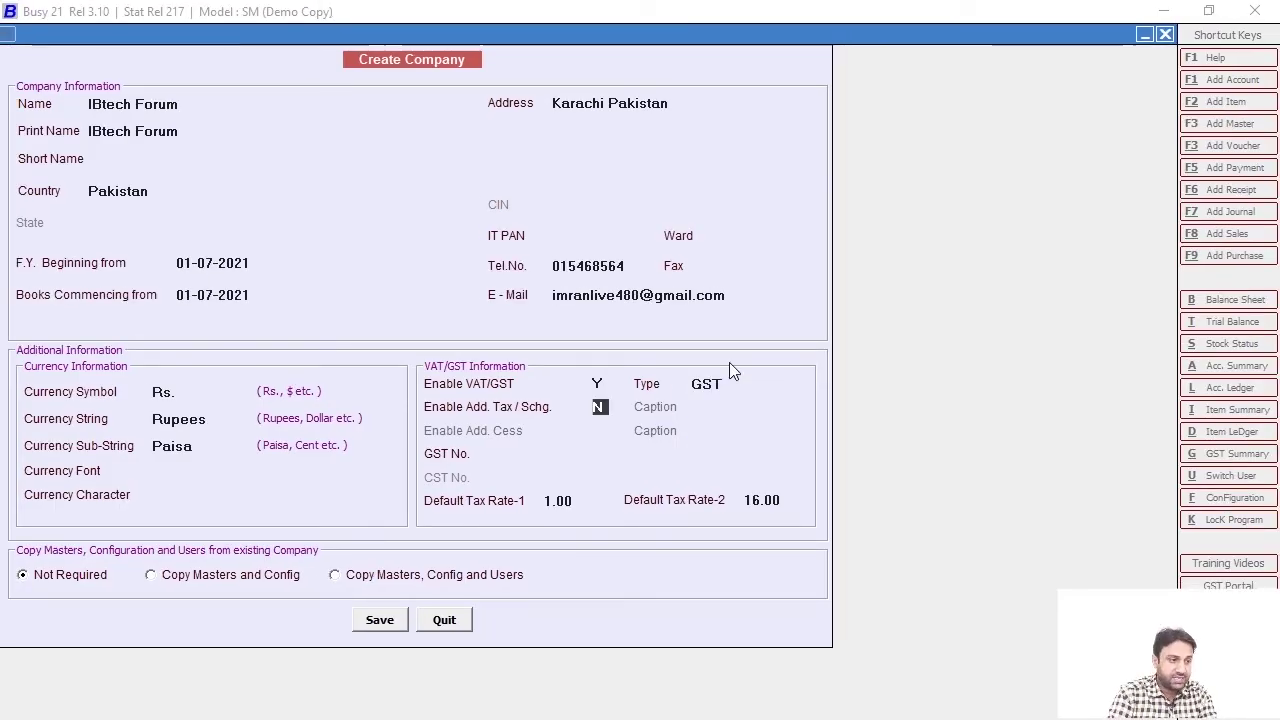
pyautogui.press('y')
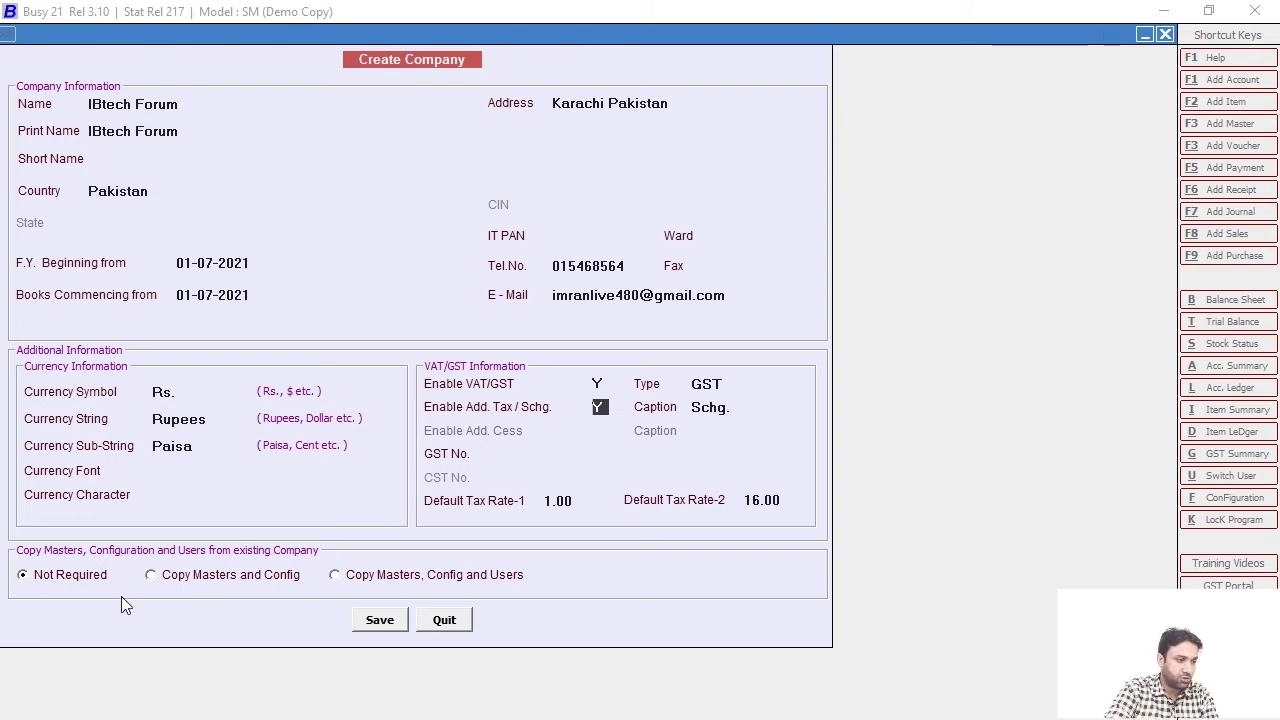
# Save the IBtech Forum company, confirm Yes, and acknowledge the Congratulations message
pyautogui.click(380, 620)
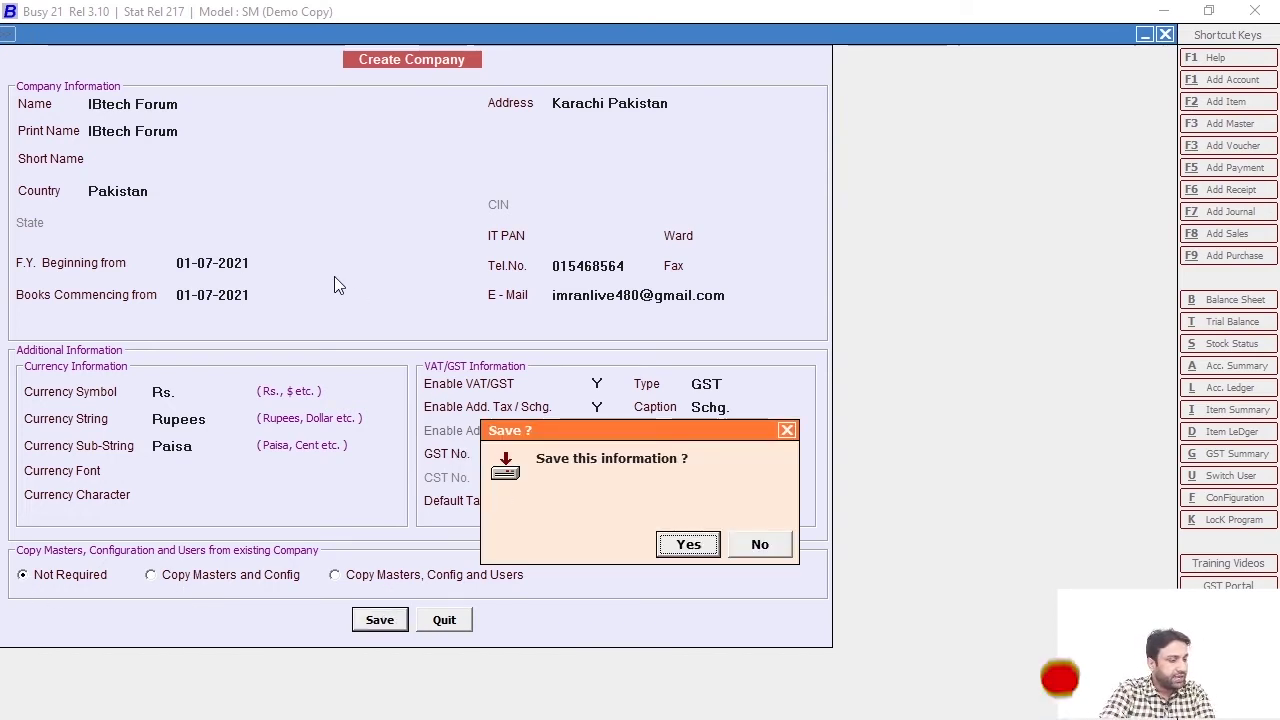
pyautogui.click(696, 551)
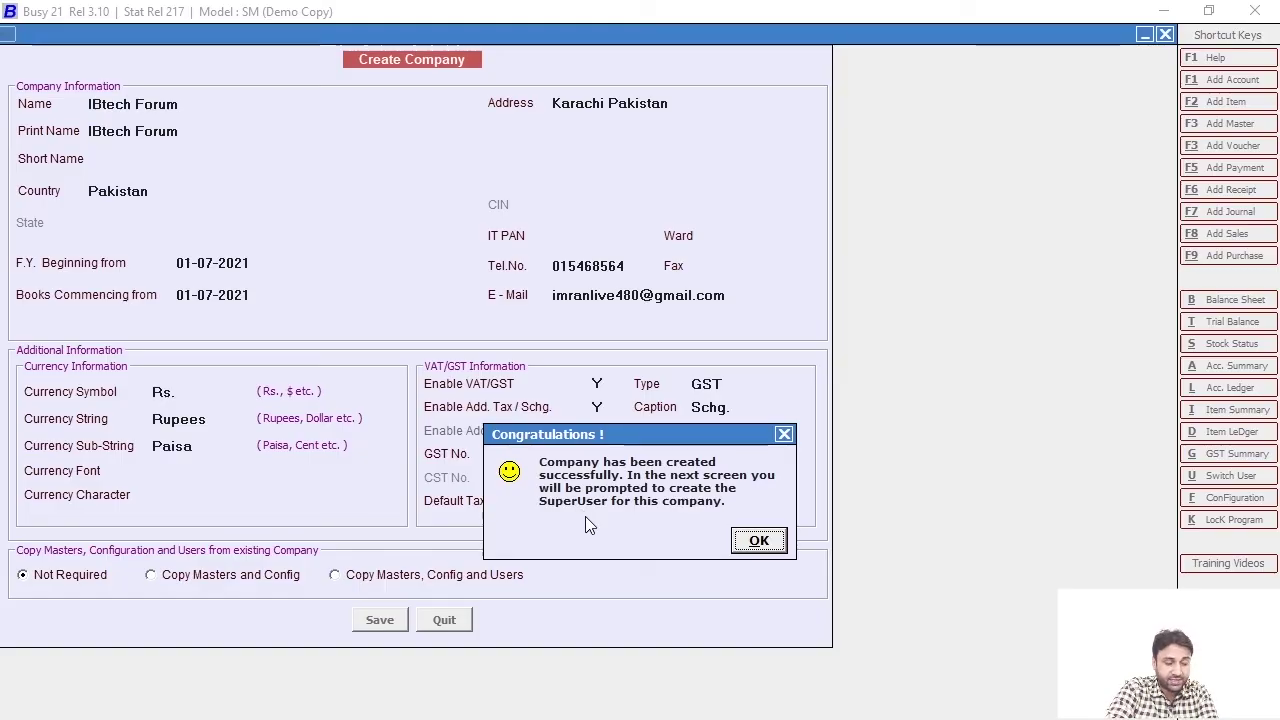
pyautogui.click(765, 540)
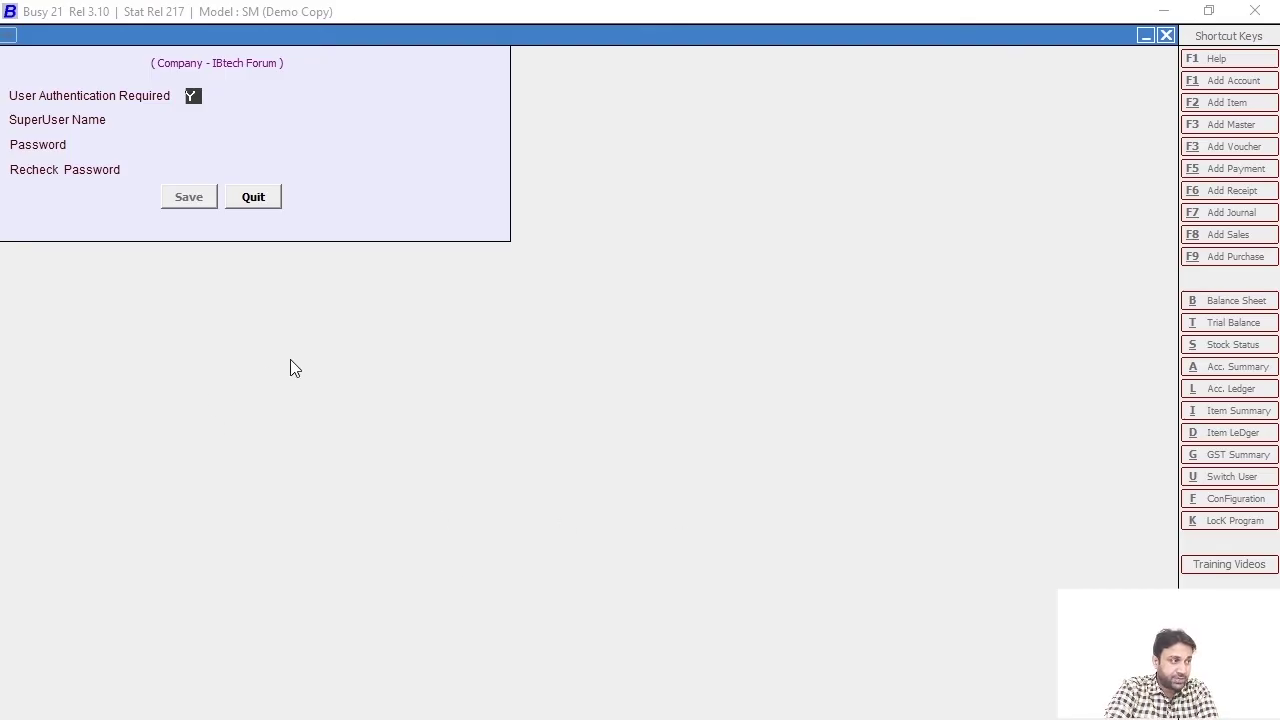
# Enter the superuser name and password, recheck the password, and save the superuser
pyautogui.click(193, 122)
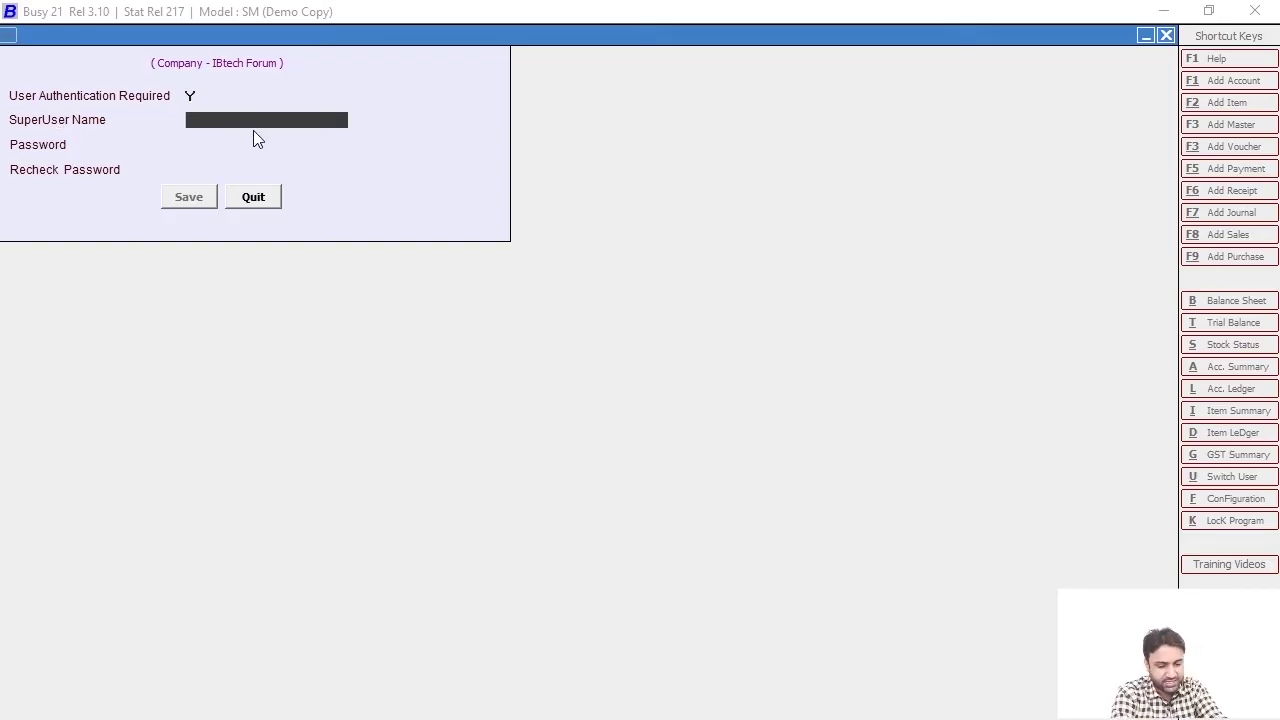
pyautogui.write('Ib')
pyautogui.press('Return')
pyautogui.write('ib')
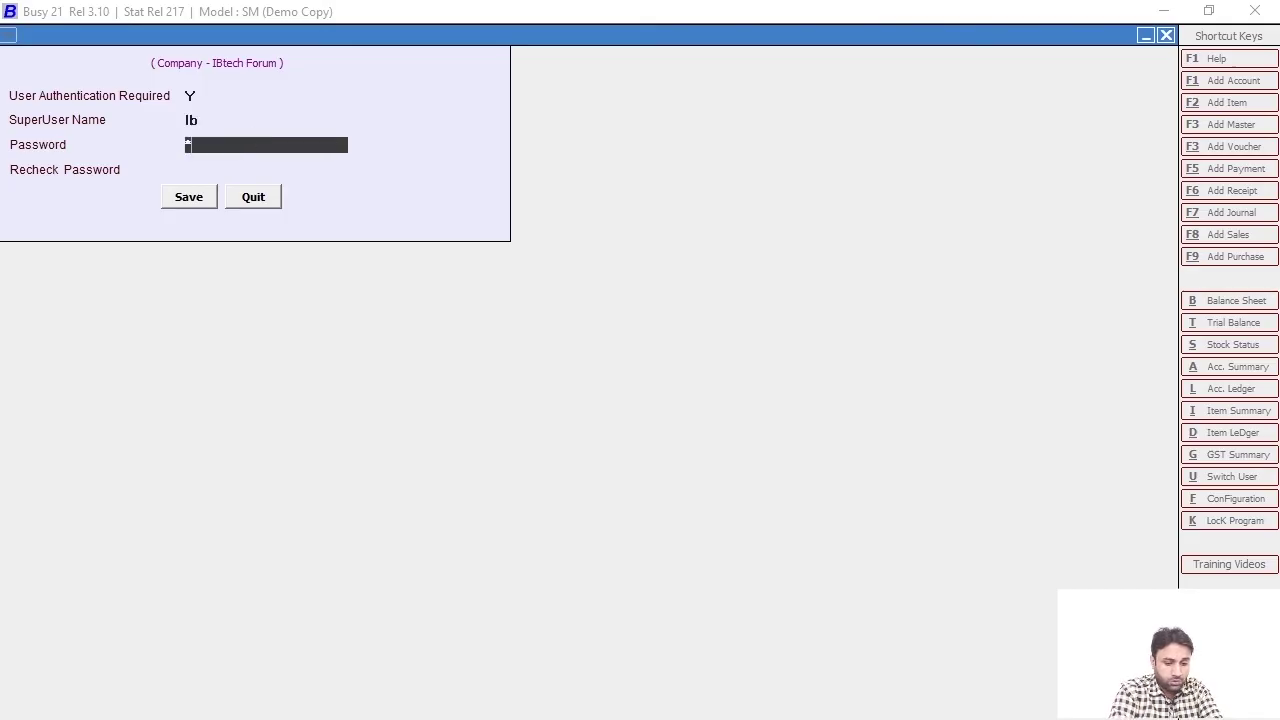
pyautogui.press('Return')
pyautogui.press('Return')
pyautogui.press('Return')
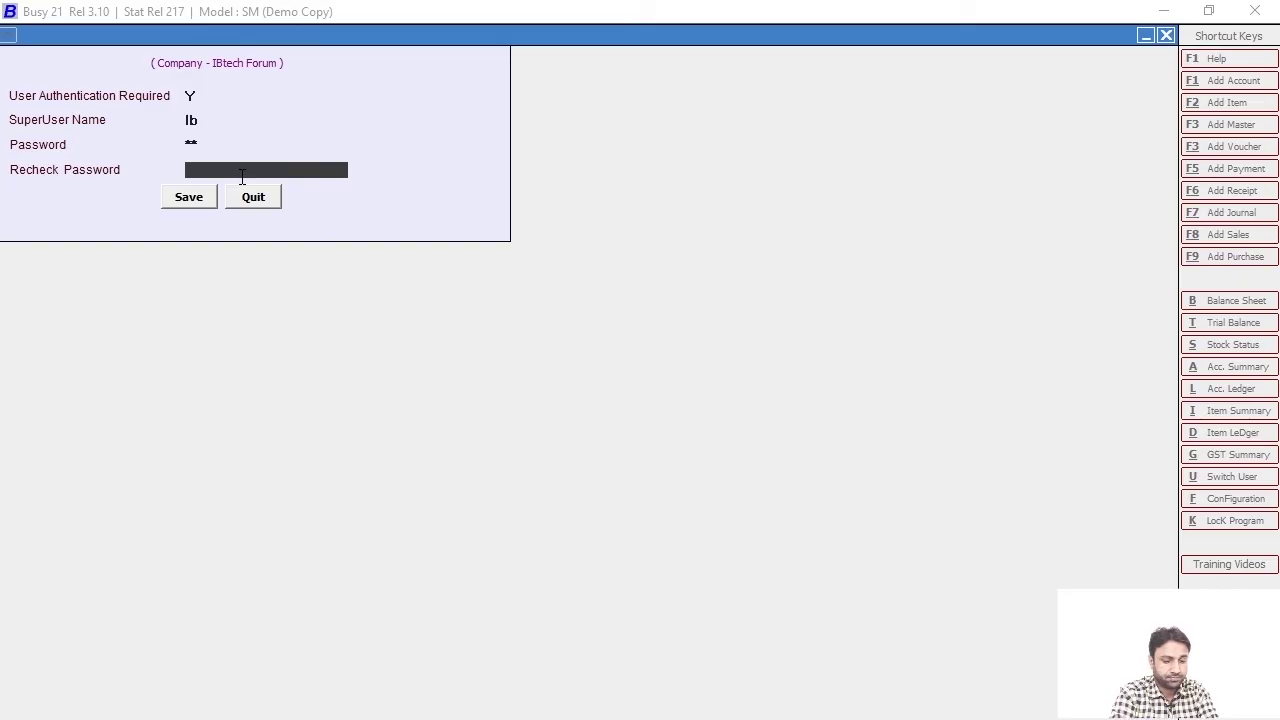
pyautogui.write('ib')
pyautogui.press('Return')
pyautogui.press('Return')
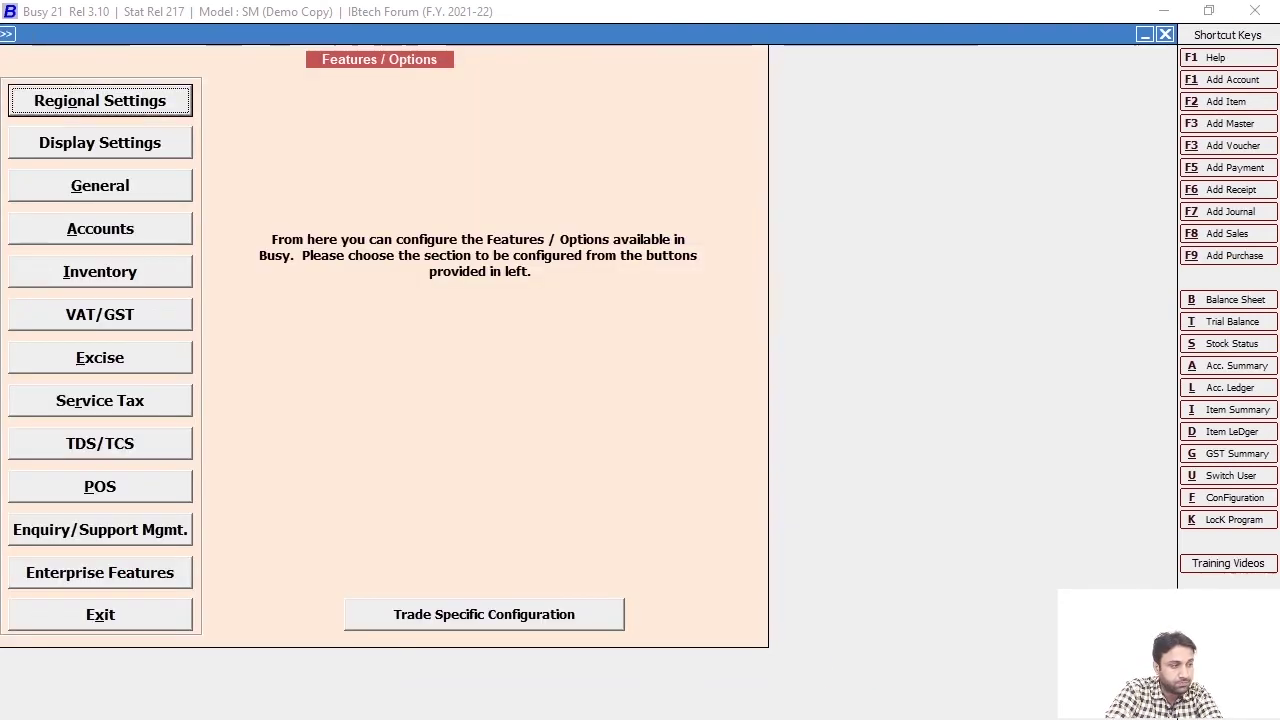
# Exit the Features / Options screen to return to IBtech Forum's main menu (F.Y. 2021-22)
pyautogui.press('Escape')
pyautogui.press('Escape')
pyautogui.press('Escape')
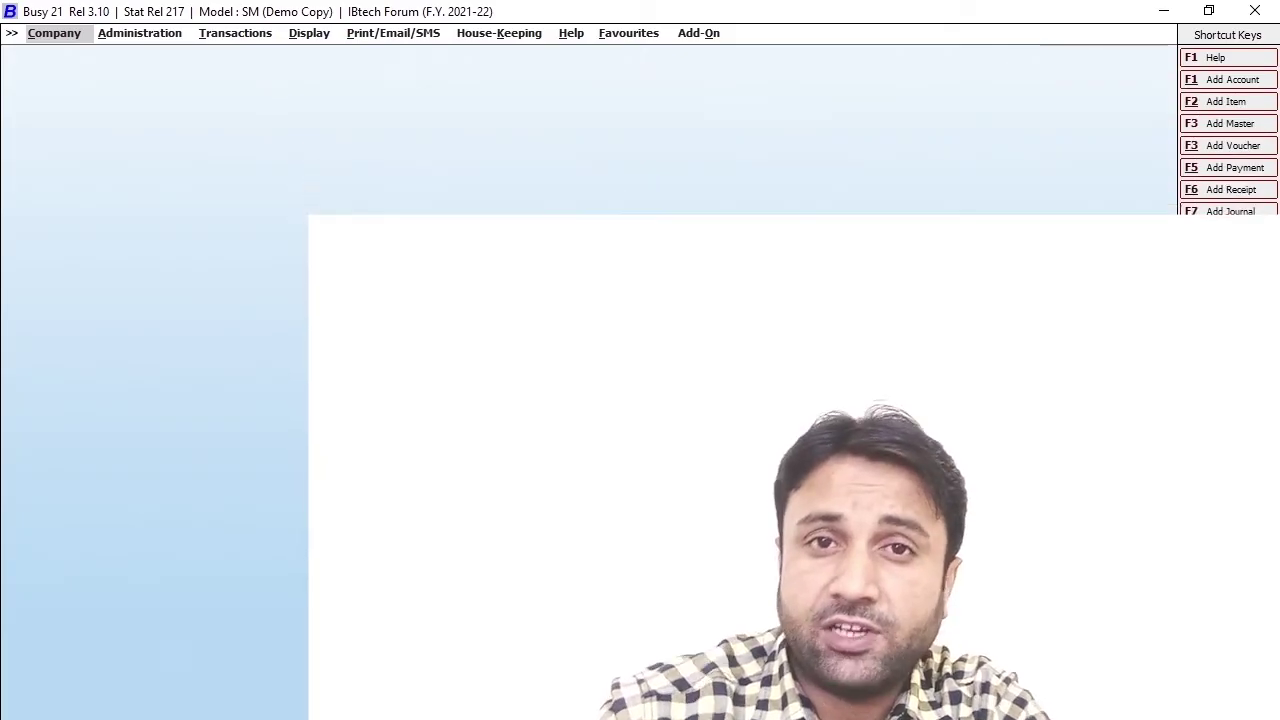